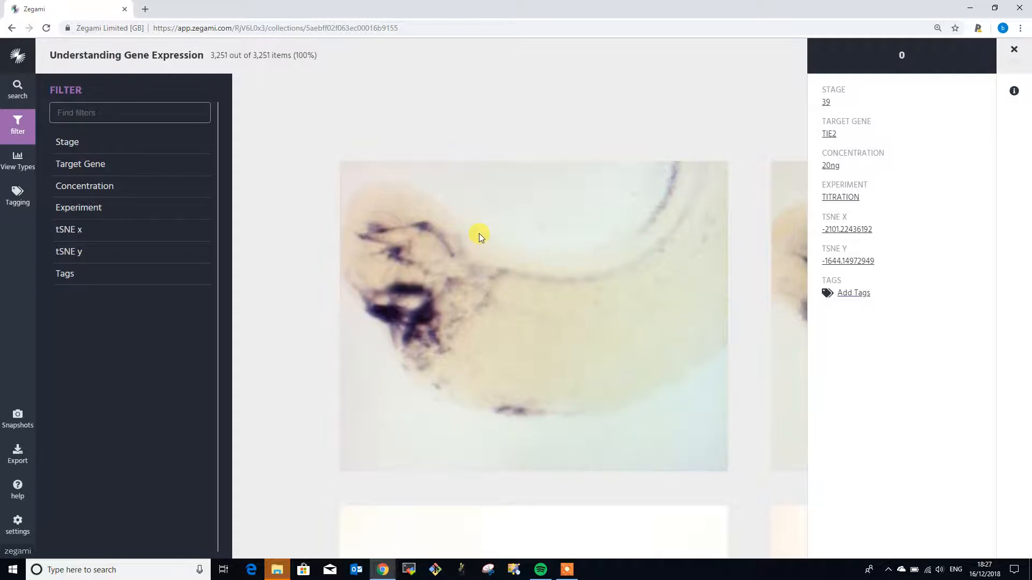
# - Examine the stage 26 VEGFA embryo image and its details, and return to the first image of the collection
pyautogui.scroll(-5, 491, 236)
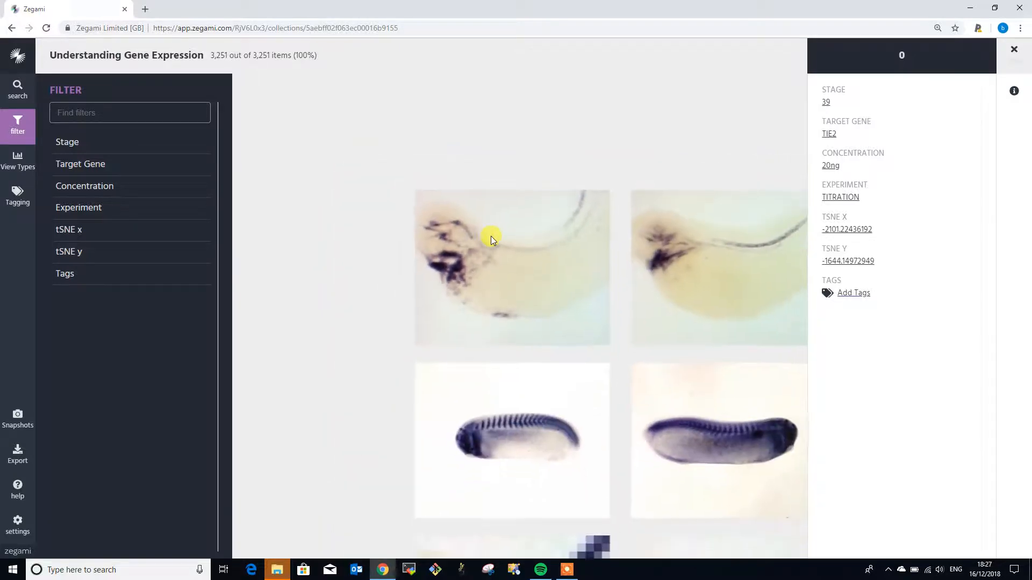
pyautogui.moveTo(763, 286); pyautogui.dragTo(668, 260)
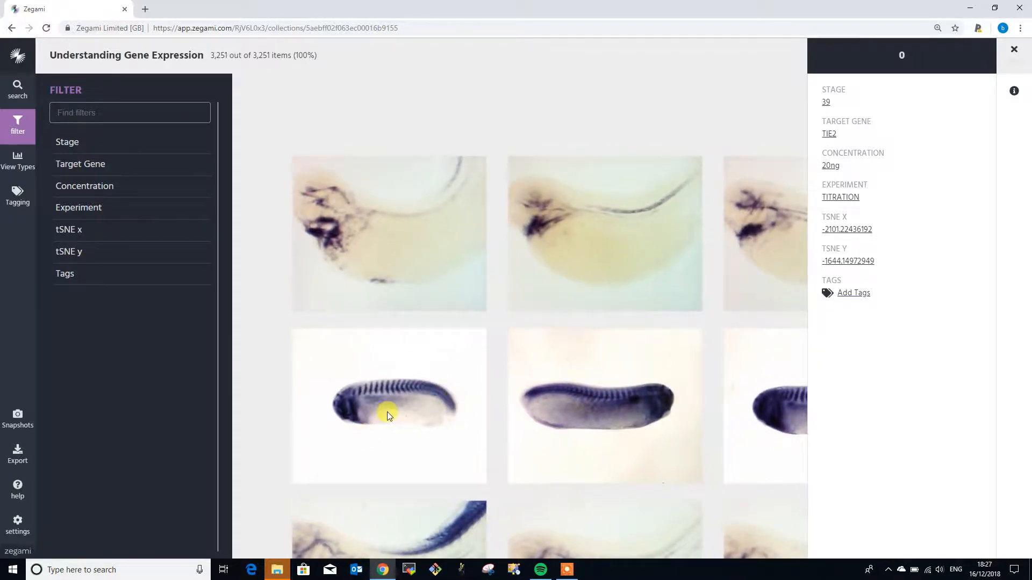
pyautogui.click(441, 364)
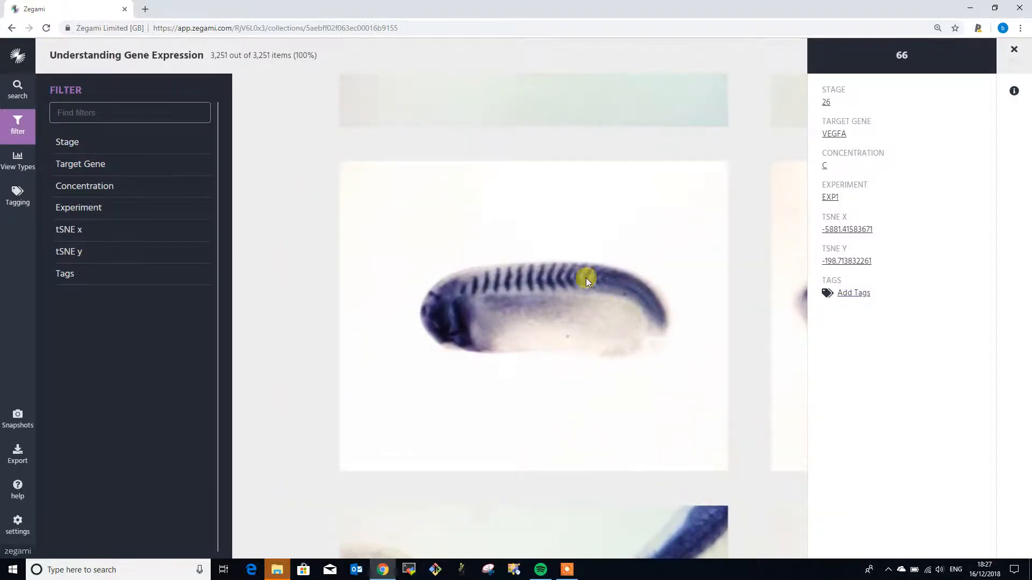
pyautogui.click(587, 108)
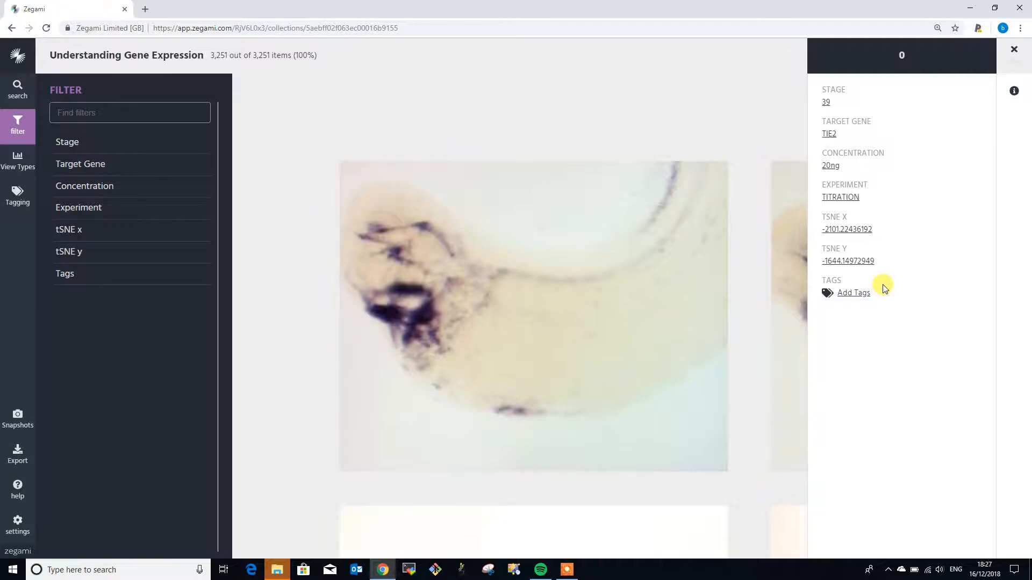
# - Show the whole image collection as a grid and close the details of the first image
pyautogui.scroll(-5, 717, 256)
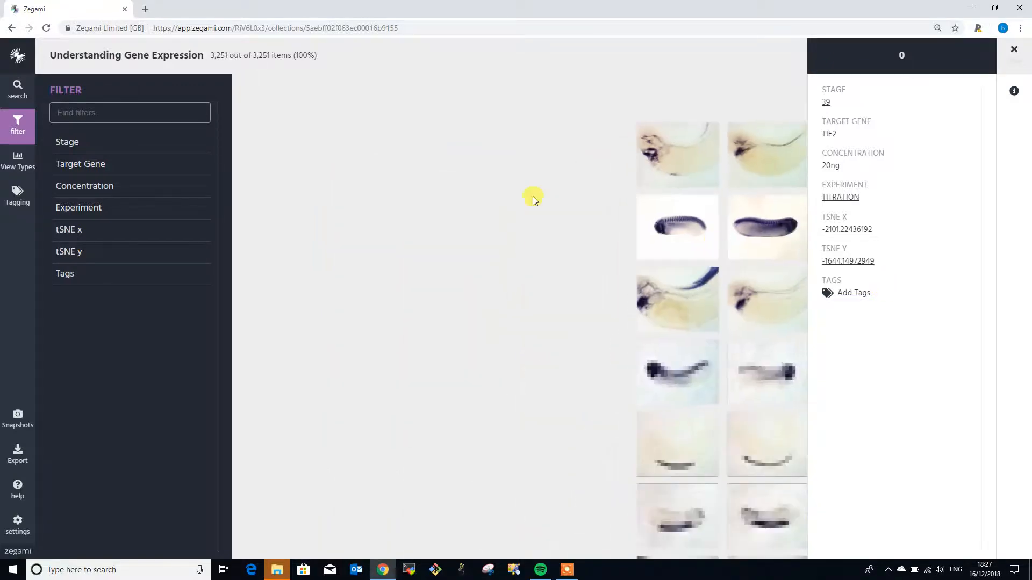
pyautogui.scroll(-10, 624, 182)
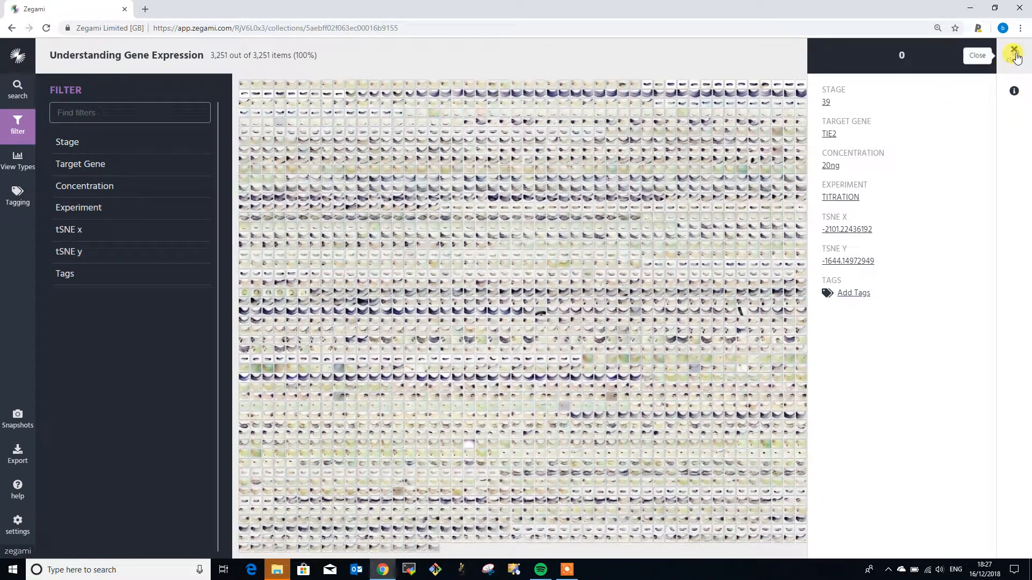
pyautogui.click(1015, 52)
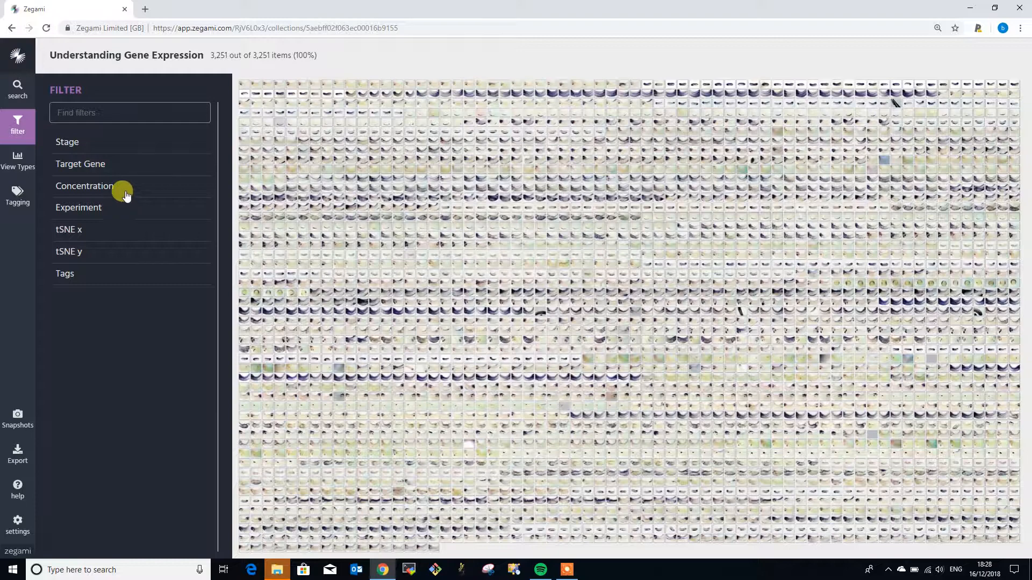
# - Filter the collection by Stage to the range 39 to 39, and show the Stage filter as a scatter plot
pyautogui.click(89, 147)
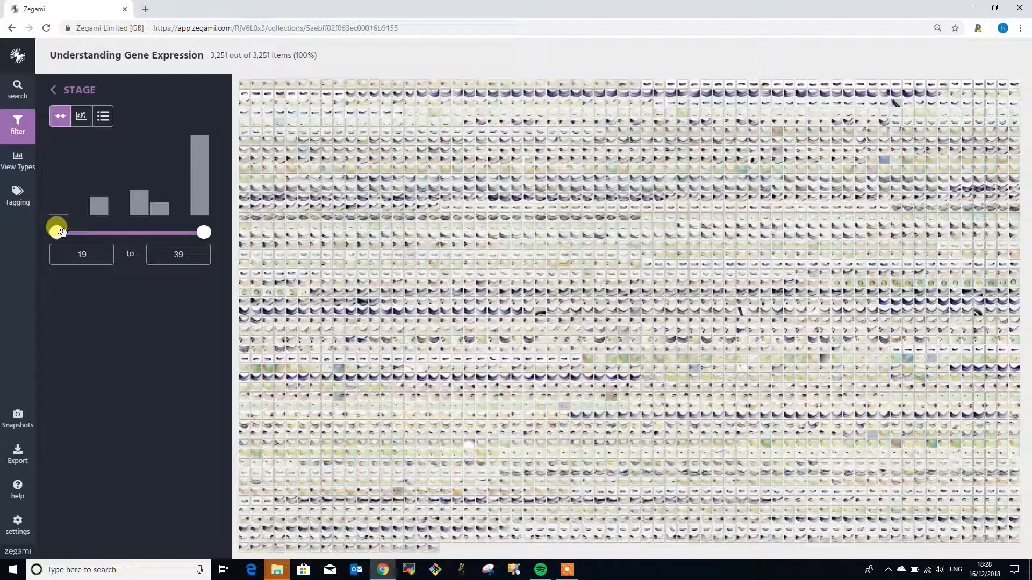
pyautogui.moveTo(55, 235); pyautogui.dragTo(187, 237)
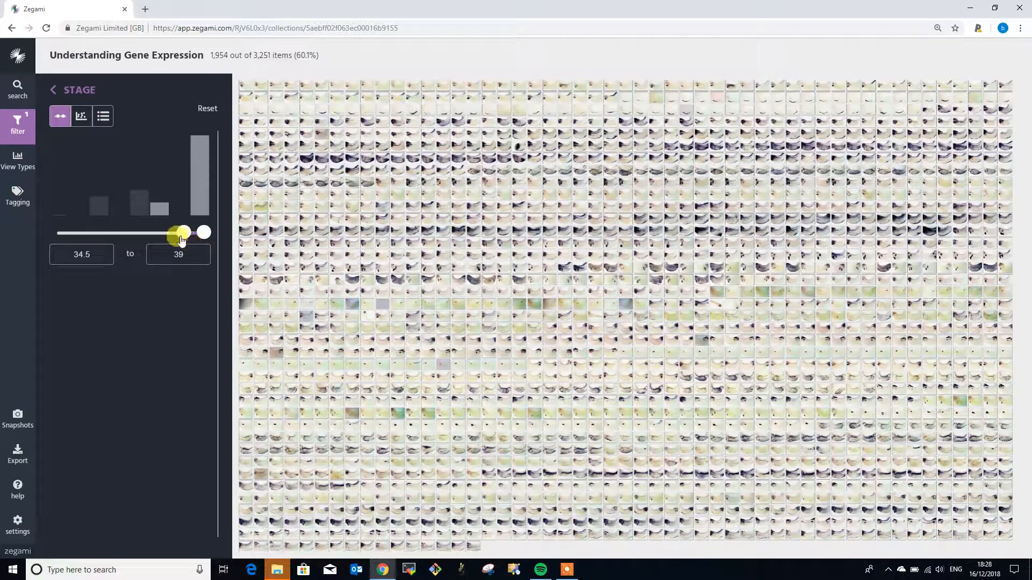
pyautogui.moveTo(183, 238); pyautogui.dragTo(204, 233)
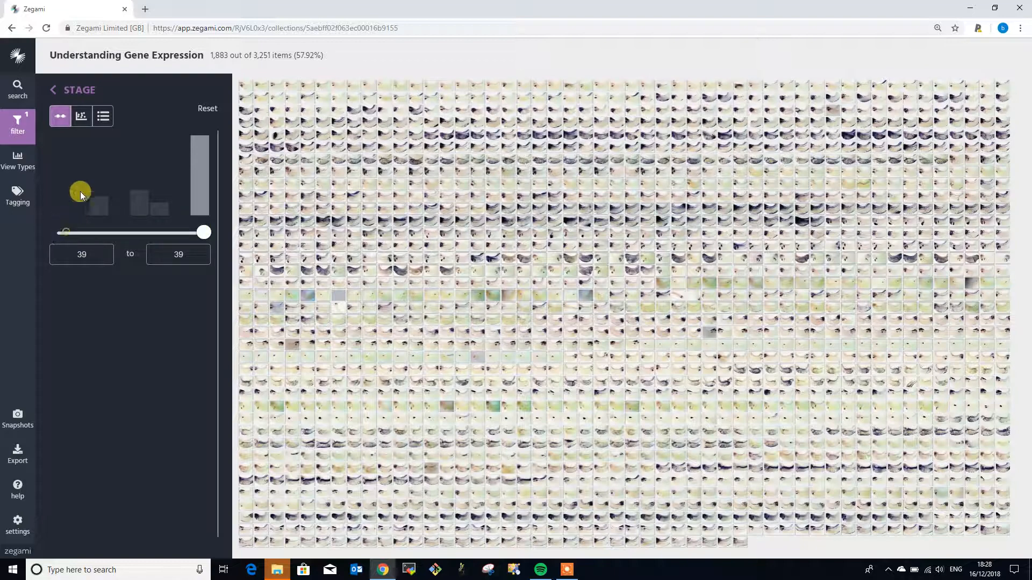
pyautogui.click(82, 119)
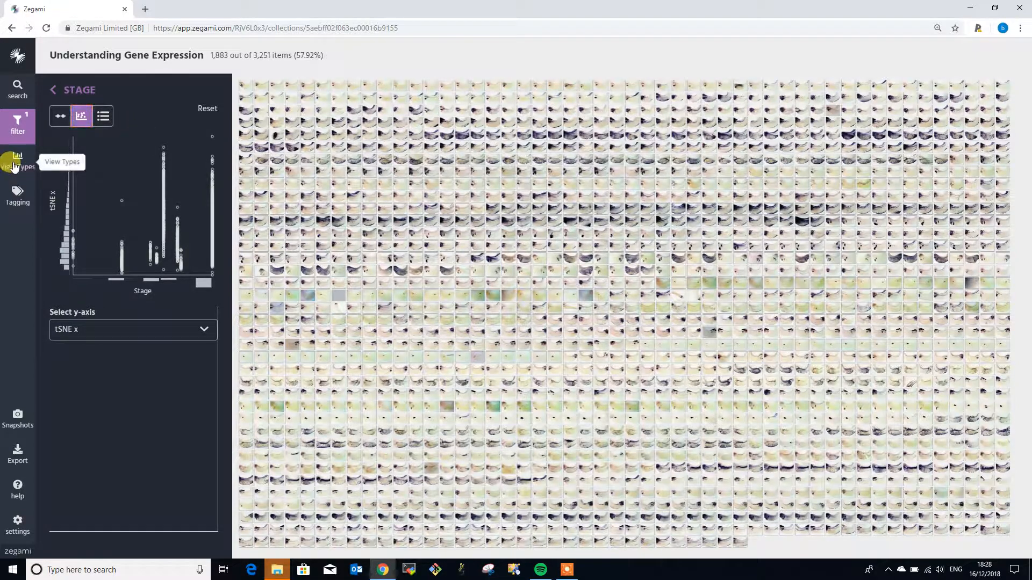
# - Display the filtered images as a graph and hide the 'other' bin
pyautogui.click(17, 161)
pyautogui.click(178, 128)
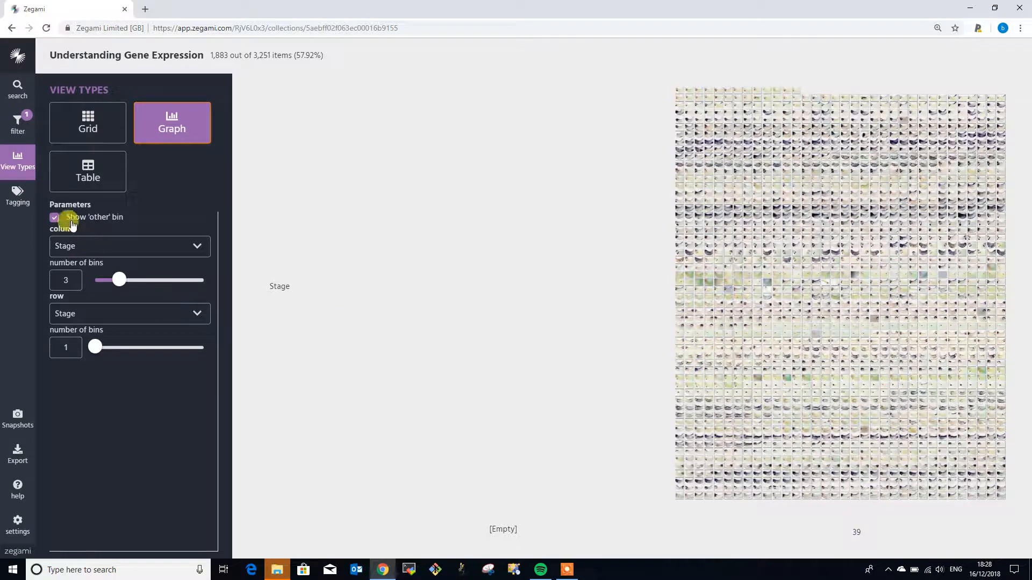
pyautogui.click(54, 217)
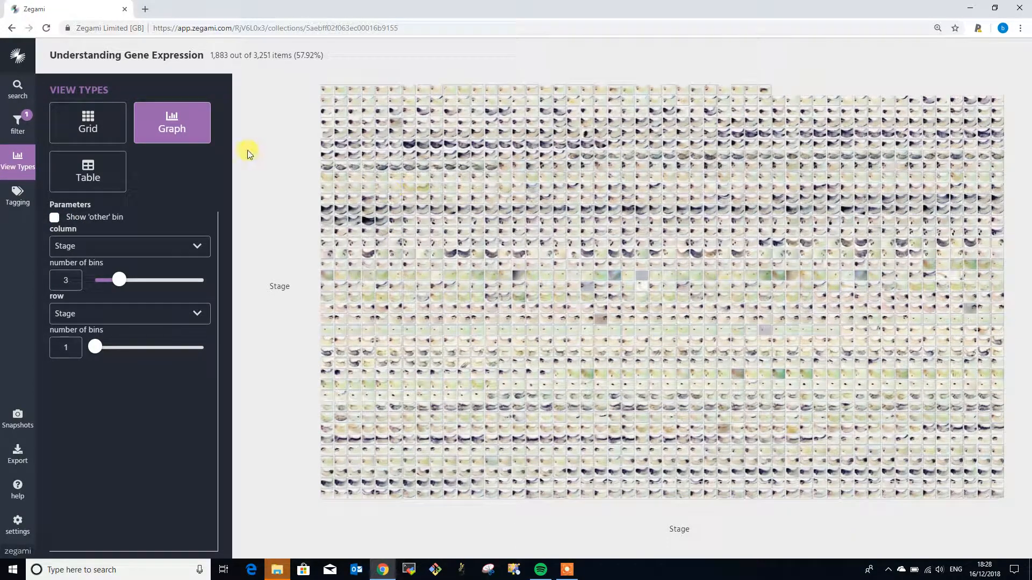
# - Reset the Stage filter to bring the full collection back into the graph
pyautogui.click(17, 123)
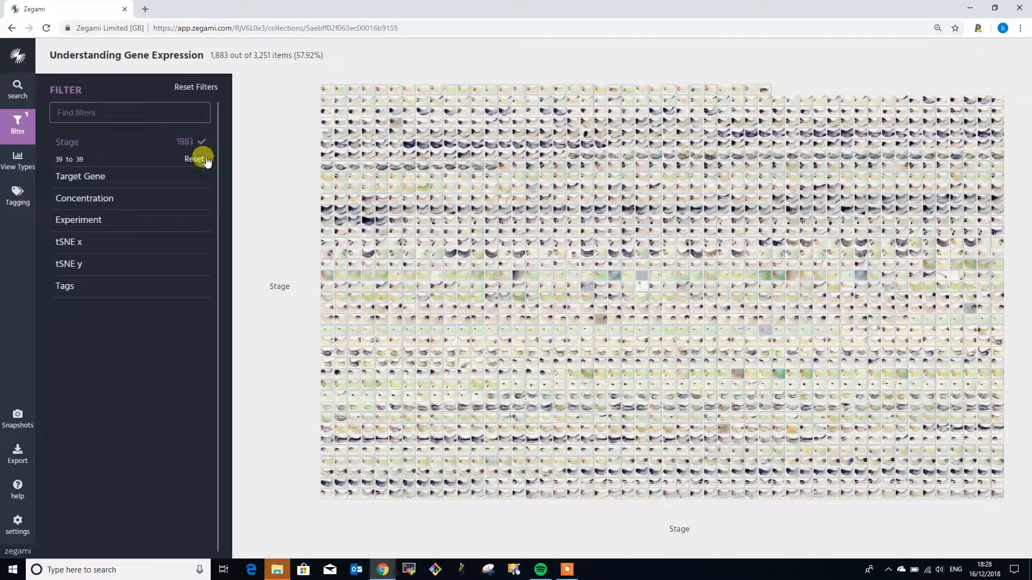
pyautogui.click(183, 144)
pyautogui.click(17, 119)
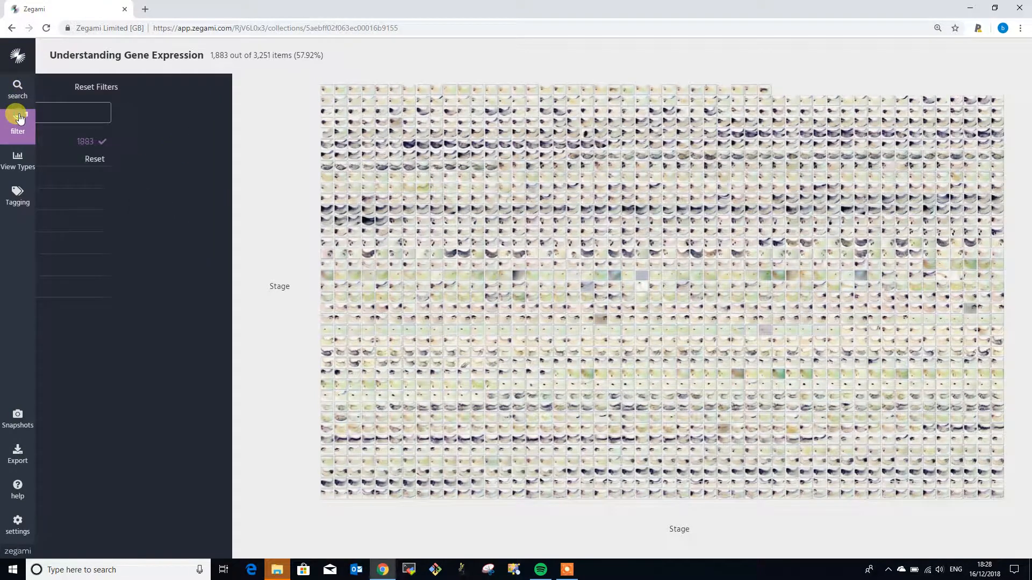
pyautogui.click(194, 160)
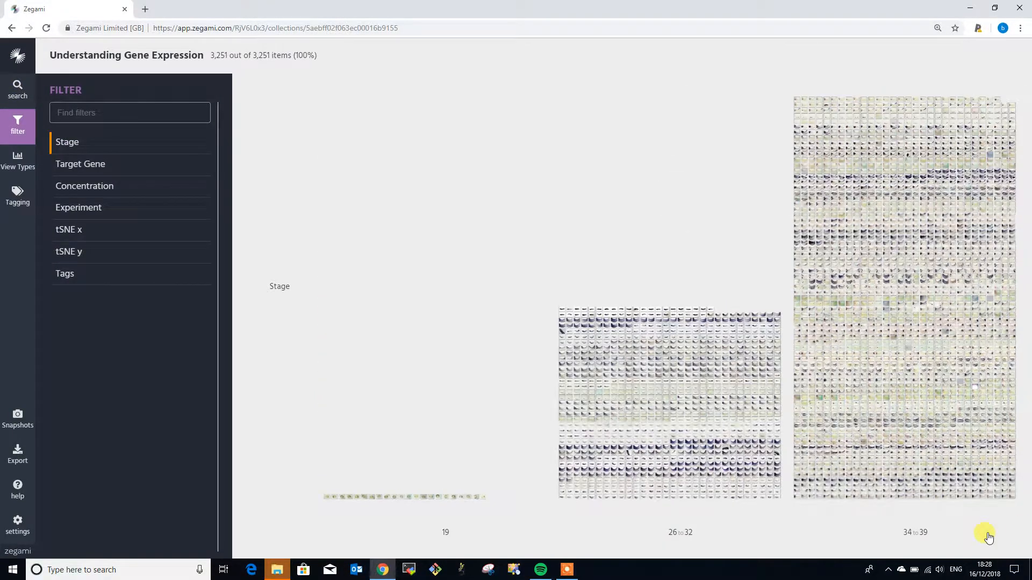
# - Drill down through the graph's 34 to 39 bin to isolate the stage 39 images
pyautogui.click(920, 534)
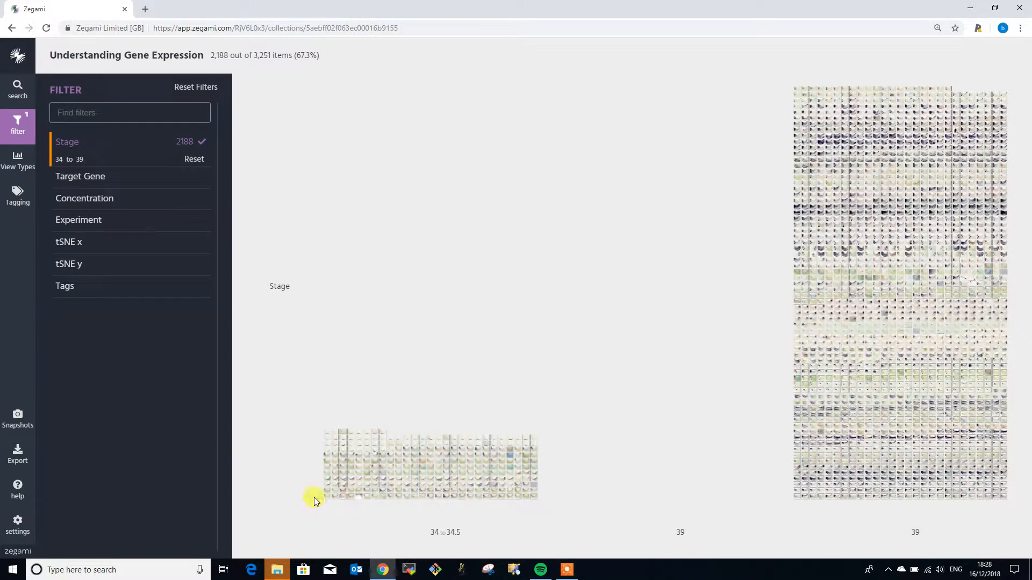
pyautogui.click(938, 538)
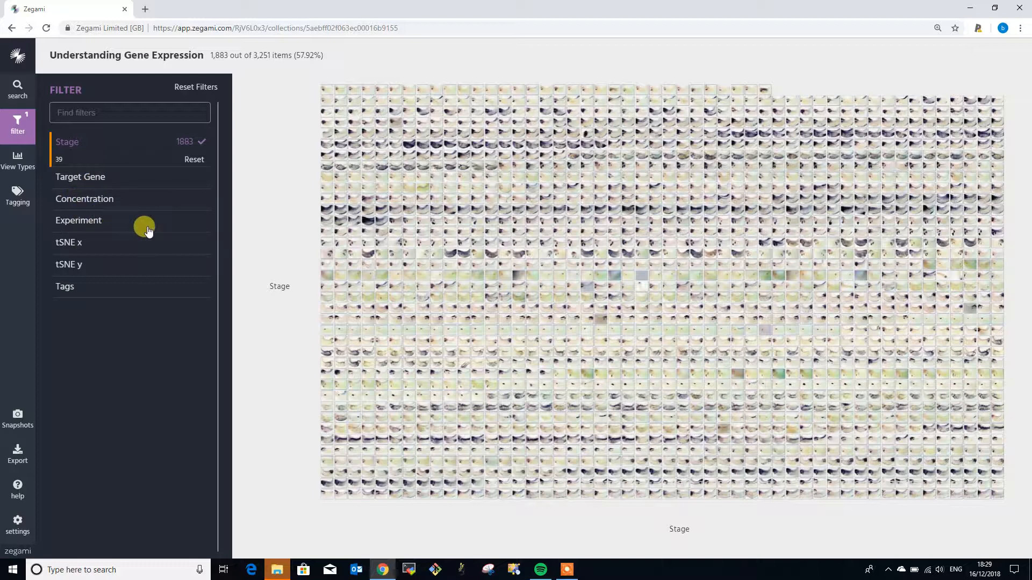
# - Set the graph columns to 10 bins grouped by Target Gene
pyautogui.click(20, 160)
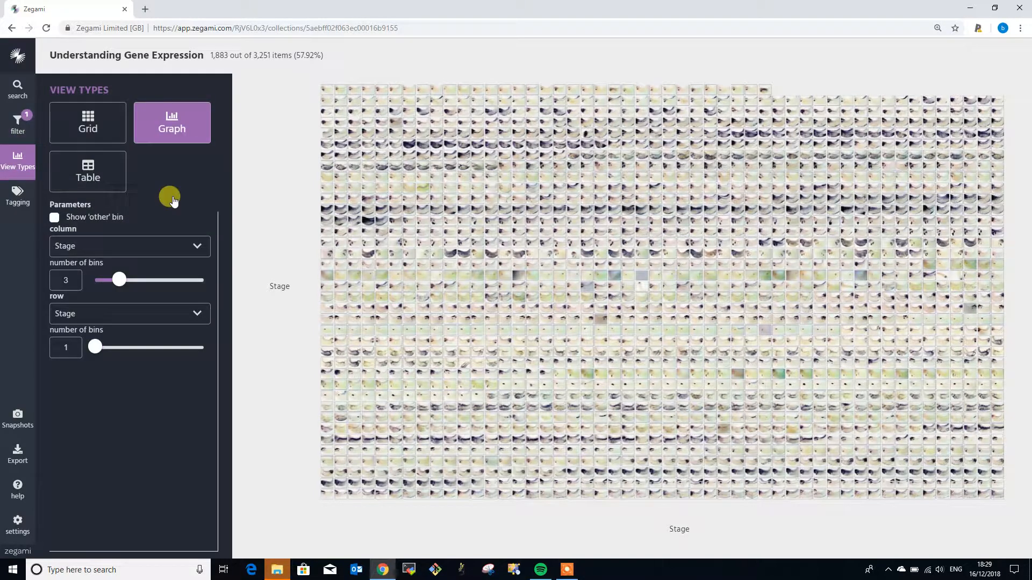
pyautogui.moveTo(119, 279); pyautogui.dragTo(207, 281)
pyautogui.click(196, 246)
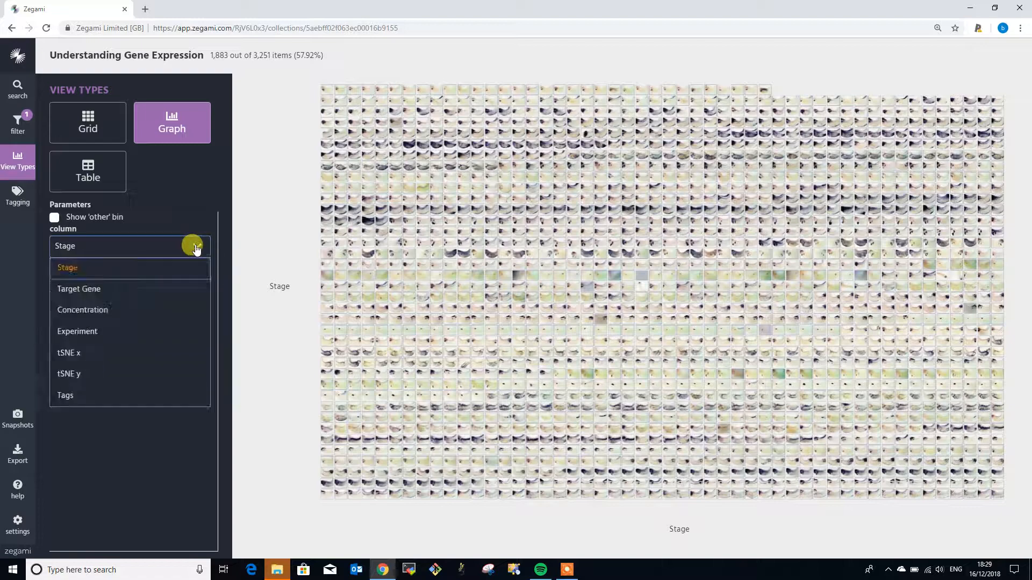
pyautogui.click(182, 290)
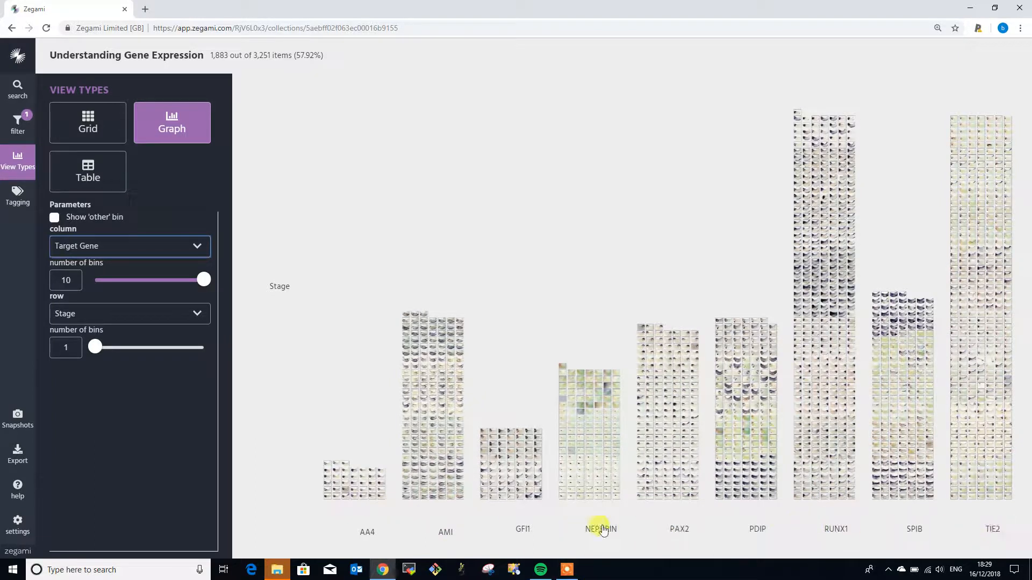
# - Isolate the AMI target gene images from the graph and group the columns by Concentration
pyautogui.click(441, 532)
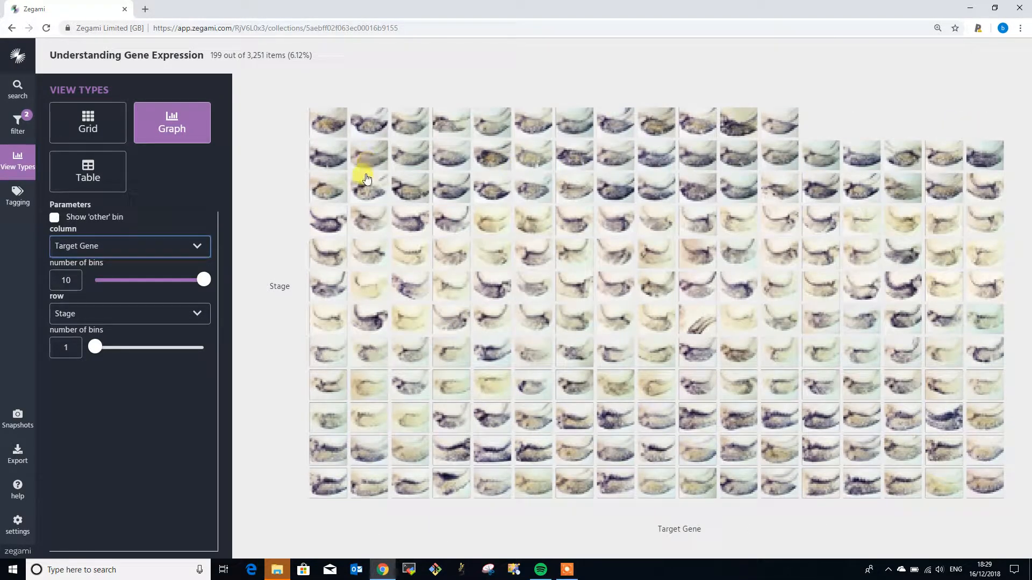
pyautogui.click(192, 247)
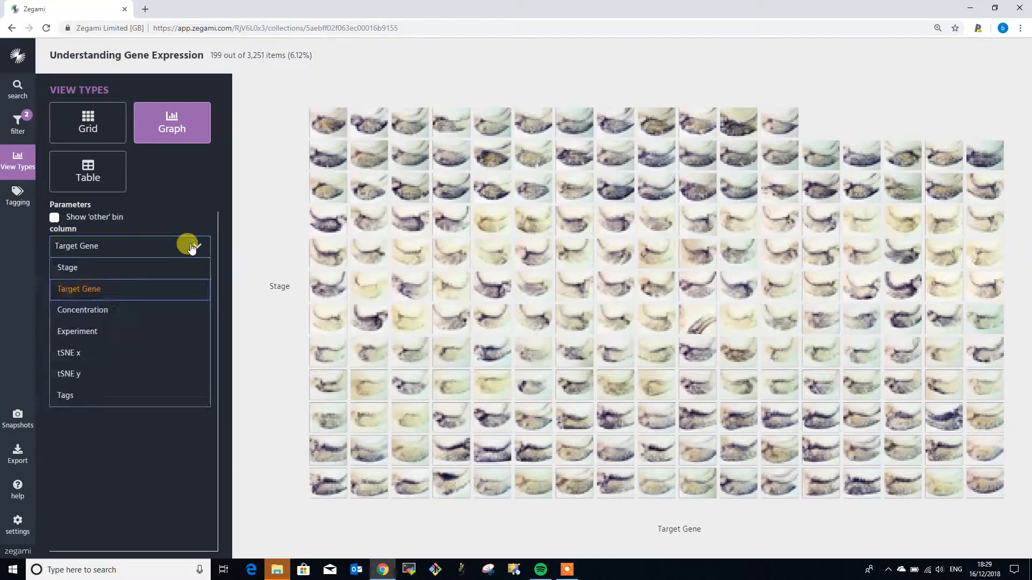
pyautogui.click(176, 310)
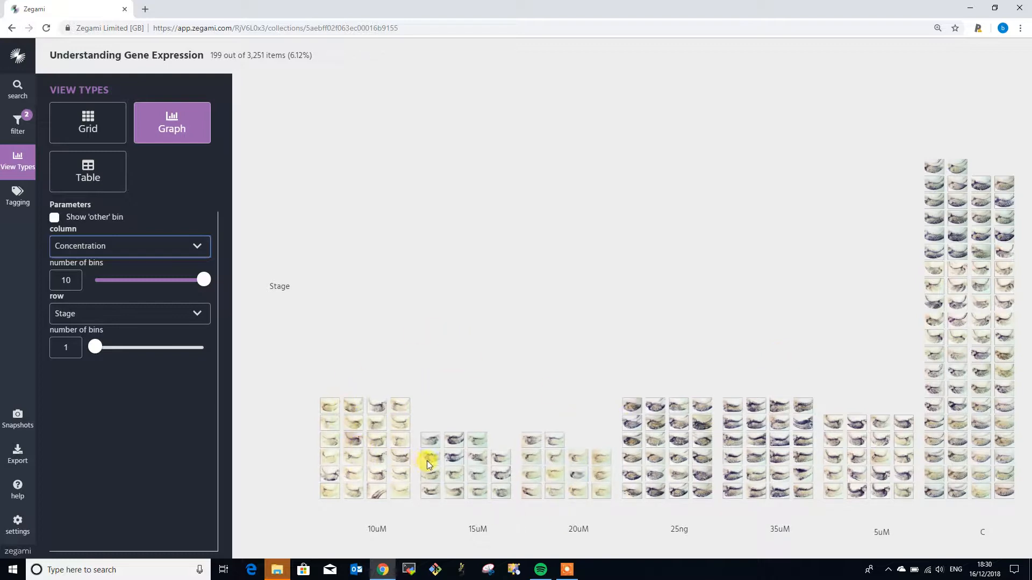
# - Reset all filters applied to the collection, clearing both Stage and Target Gene
pyautogui.click(15, 126)
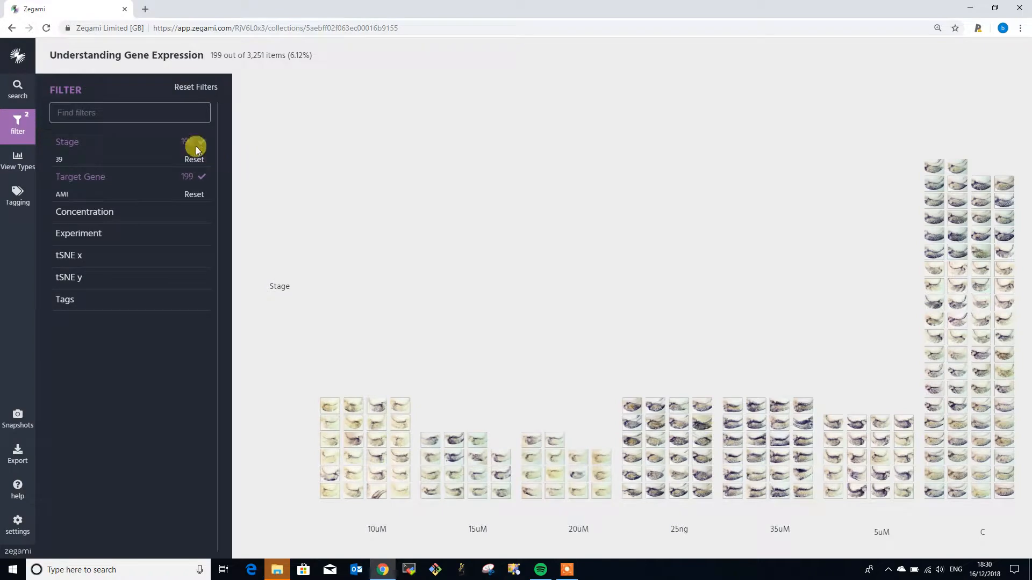
pyautogui.click(195, 147)
pyautogui.click(196, 88)
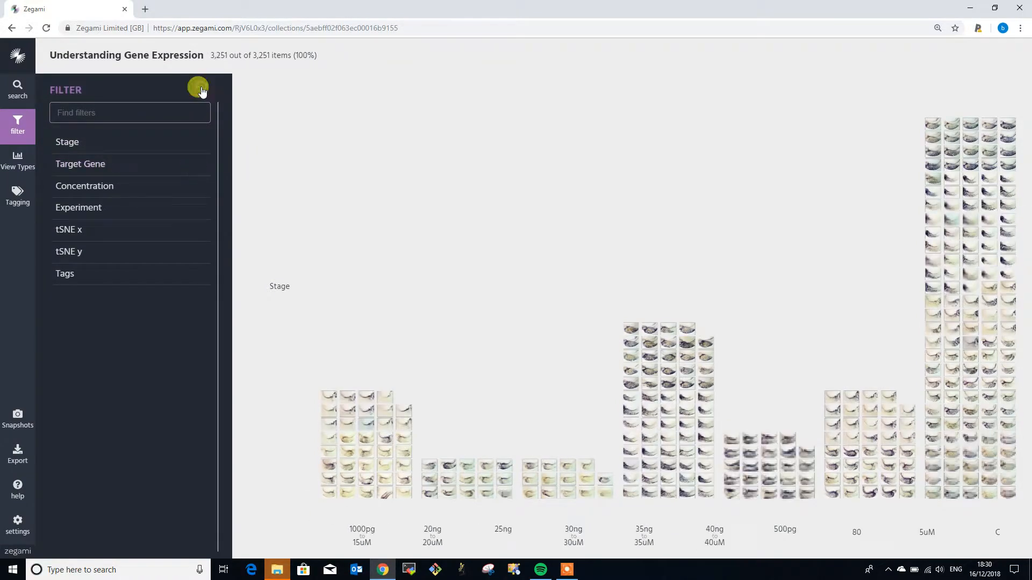
# - Switch the collection from the Concentration graph back to the grid view
pyautogui.click(22, 167)
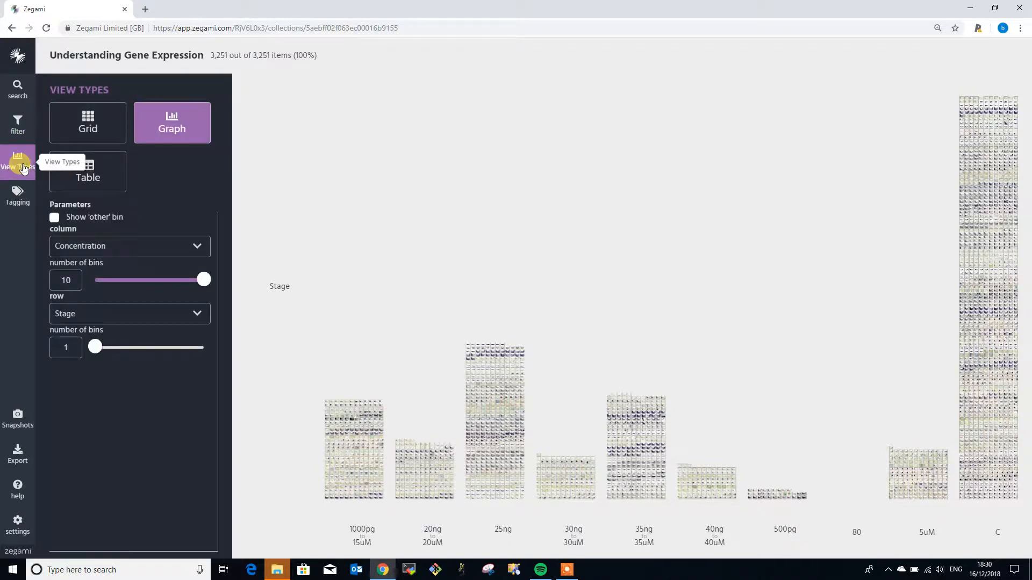
pyautogui.click(18, 125)
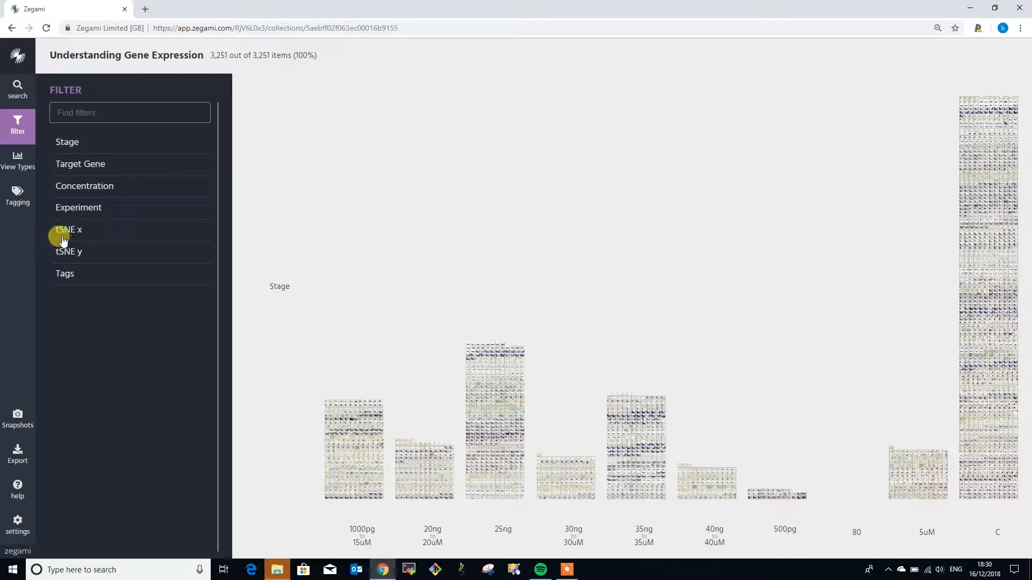
pyautogui.click(18, 165)
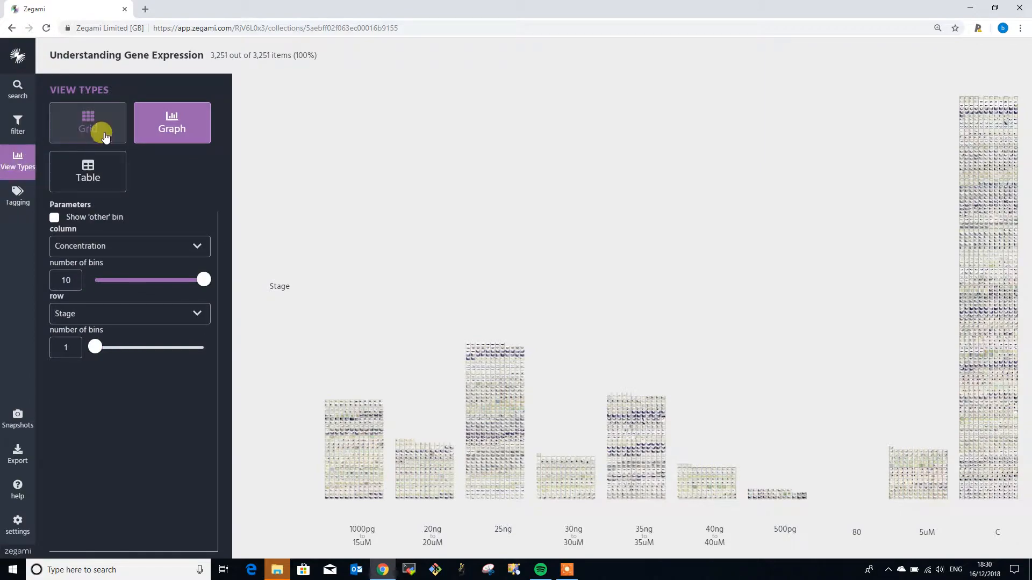
pyautogui.click(94, 130)
# - Plot tSNE x against tSNE y in the tSNE x filter and select a small cluster of points on the plot's right side
pyautogui.click(13, 132)
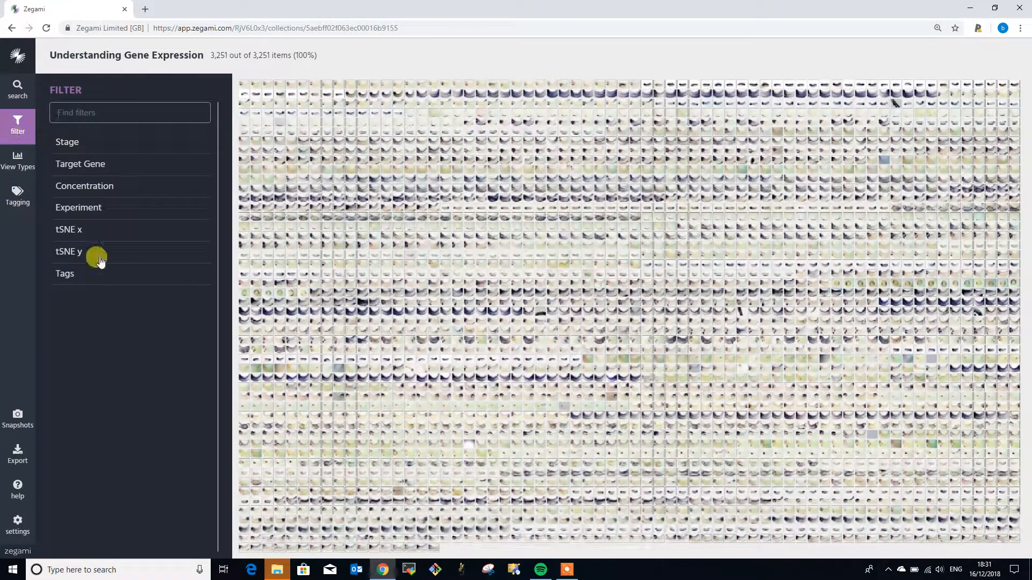
pyautogui.click(87, 232)
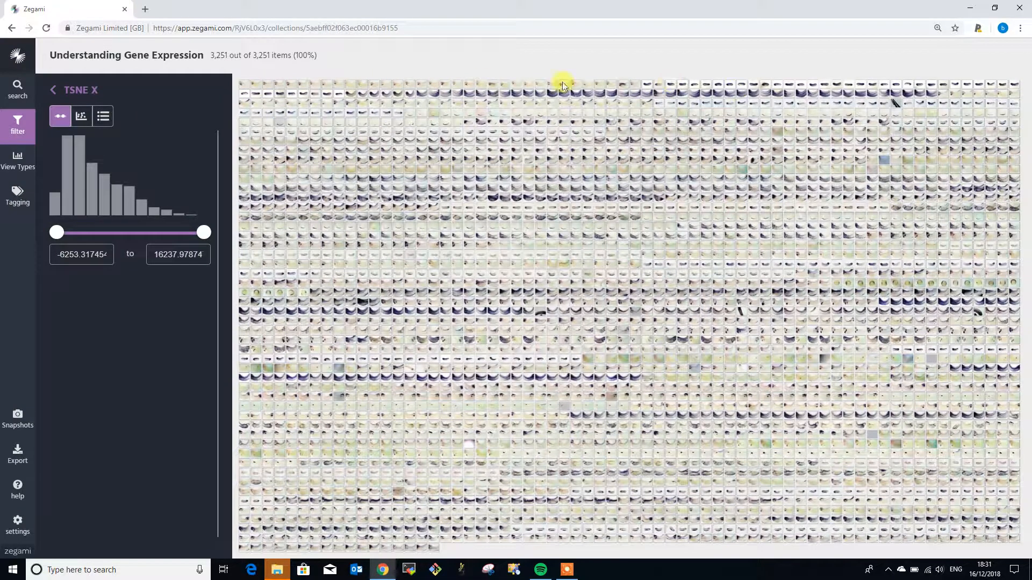
pyautogui.click(82, 117)
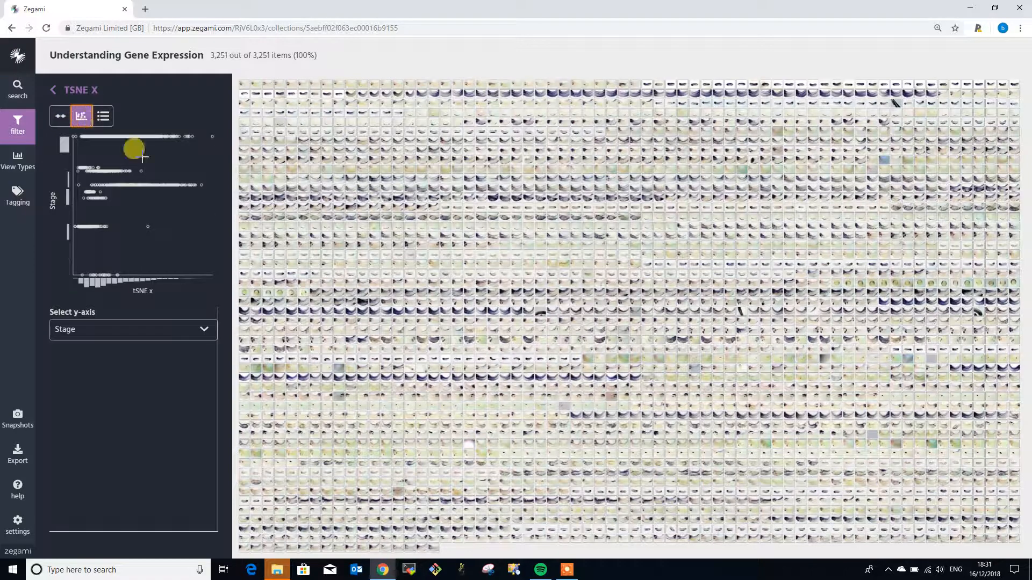
pyautogui.click(207, 334)
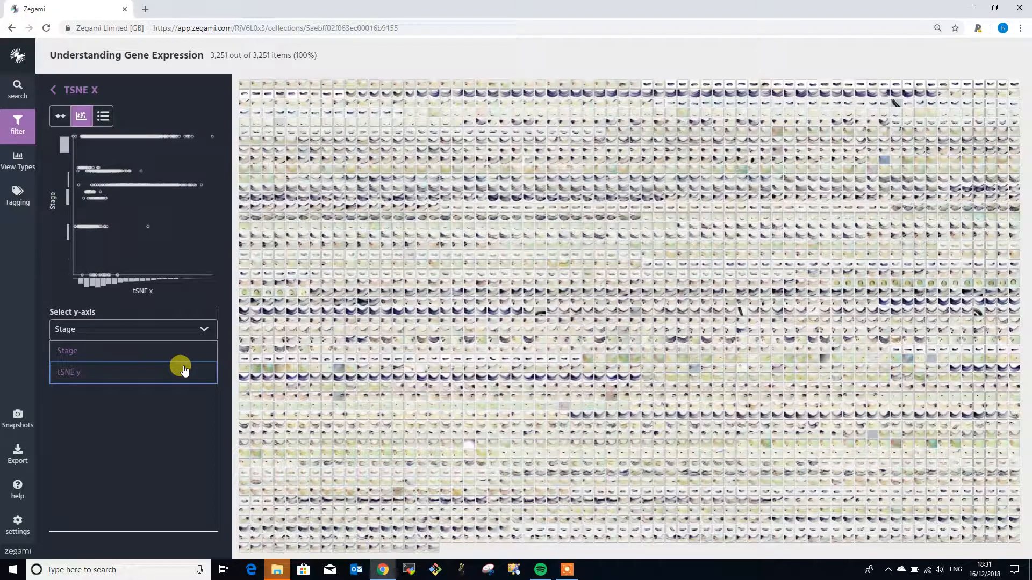
pyautogui.click(182, 370)
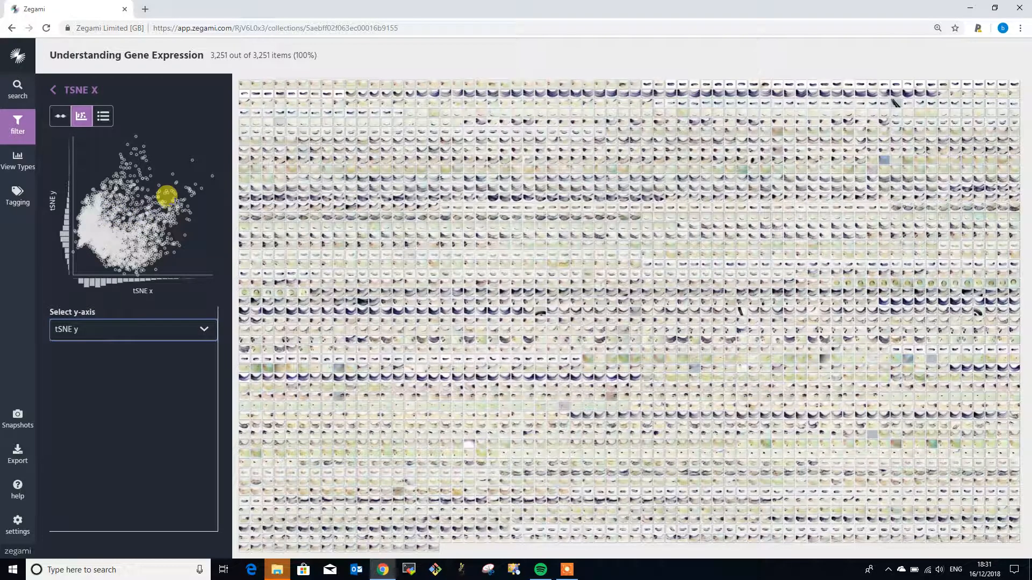
pyautogui.moveTo(167, 196)
pyautogui.mouseDown()
pyautogui.moveTo(160, 212)
pyautogui.moveTo(173, 207)
pyautogui.moveTo(166, 200)
pyautogui.mouseUp()
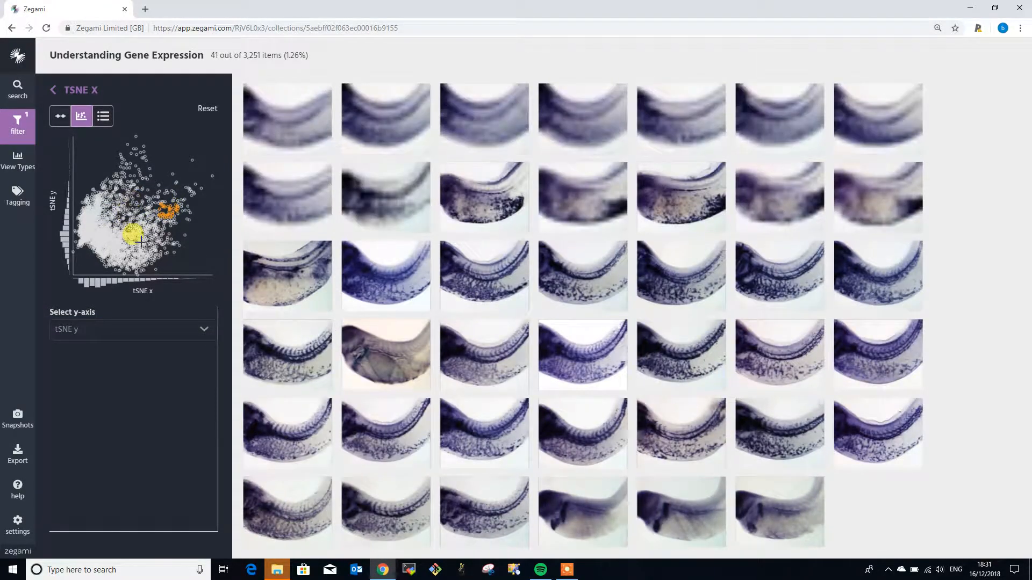
# - Select a small cluster of points near the bottom of the tSNE scatter plot, and reset the tSNE x filter
pyautogui.moveTo(139, 260); pyautogui.dragTo(142, 240)
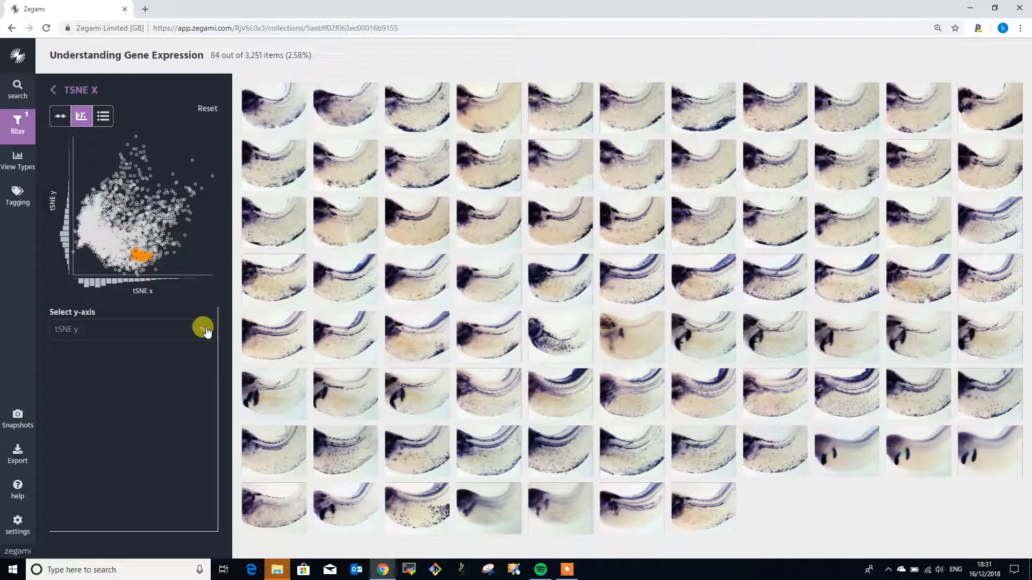
pyautogui.click(209, 110)
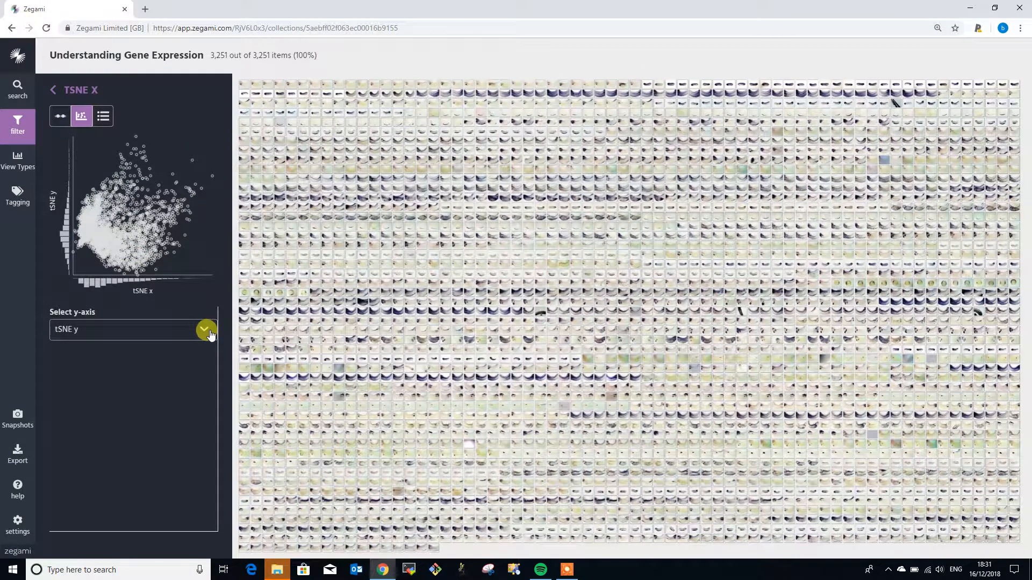
# - Plot tSNE x against Stage and select the isolated outlier point to the right of its row
pyautogui.click(209, 331)
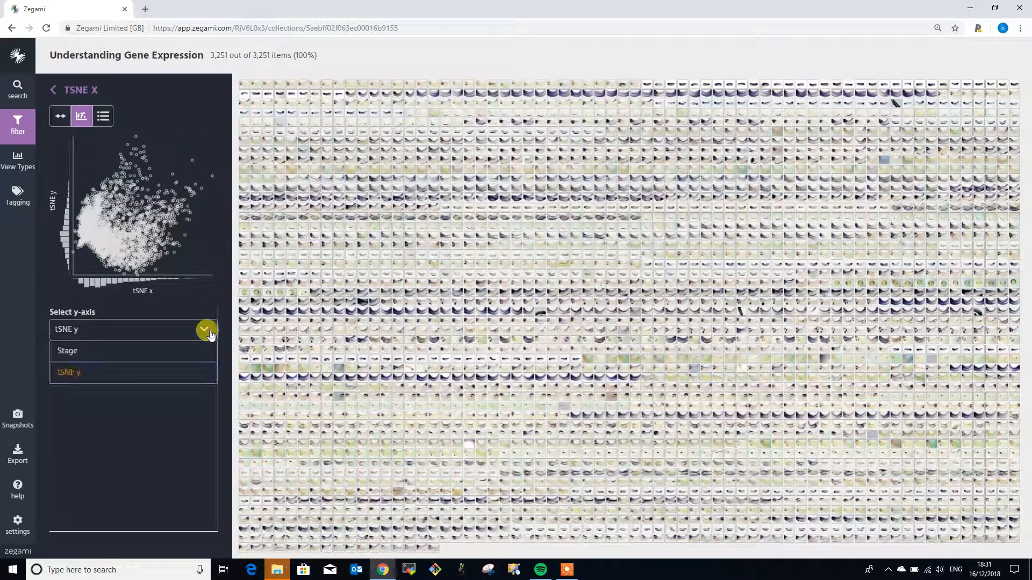
pyautogui.click(129, 355)
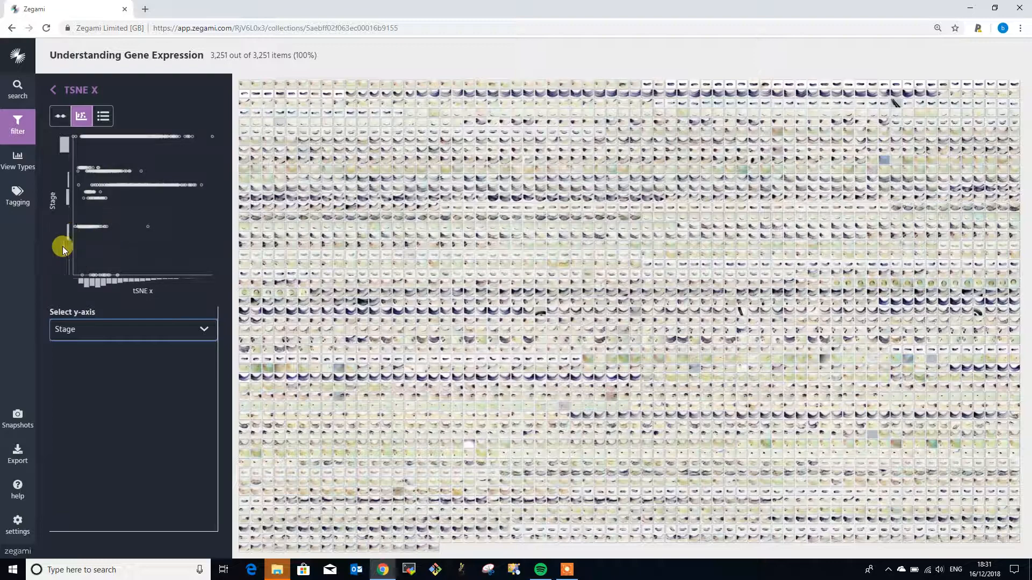
pyautogui.moveTo(138, 224)
pyautogui.mouseDown()
pyautogui.moveTo(149, 234)
pyautogui.moveTo(152, 215)
pyautogui.mouseUp()
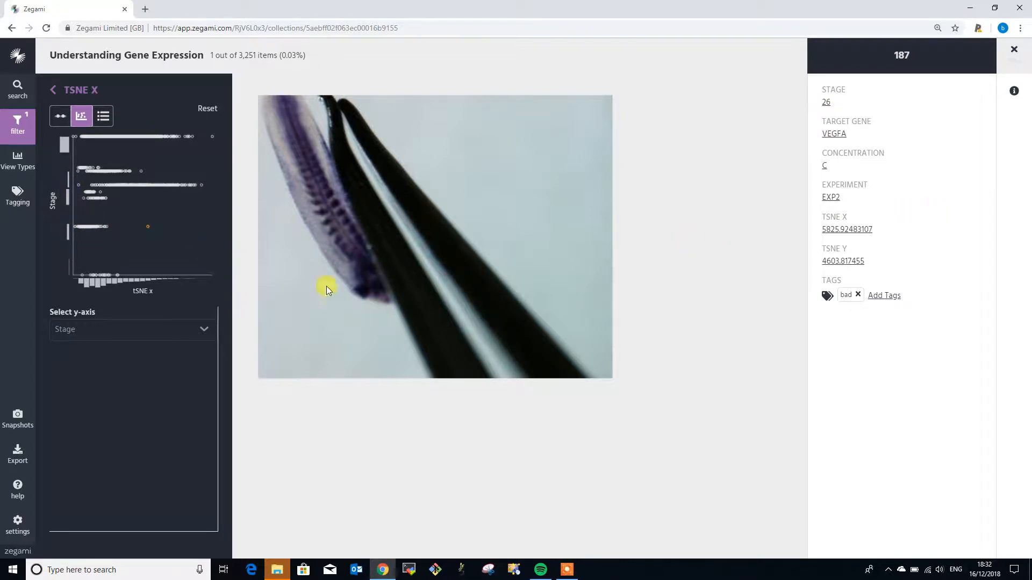
# - Select the isolated outlier image and tag it as "bad"
pyautogui.click(17, 197)
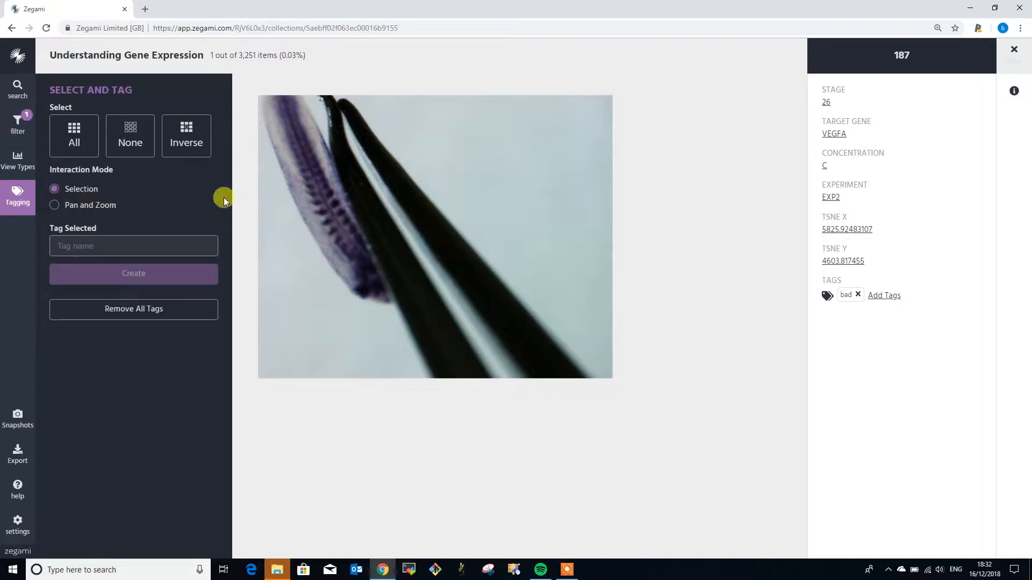
pyautogui.click(524, 297)
pyautogui.click(102, 246)
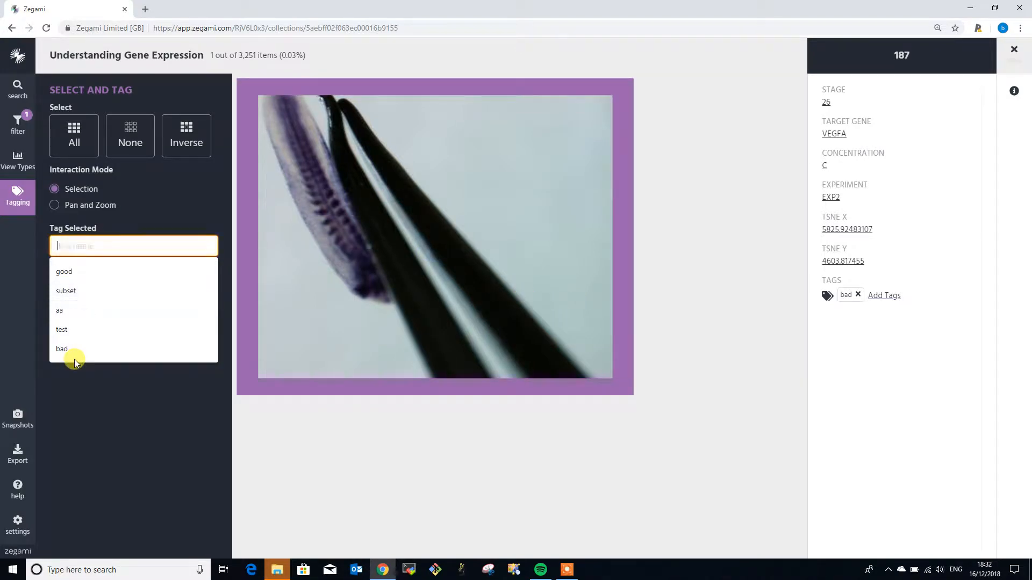
pyautogui.click(73, 350)
pyautogui.click(102, 274)
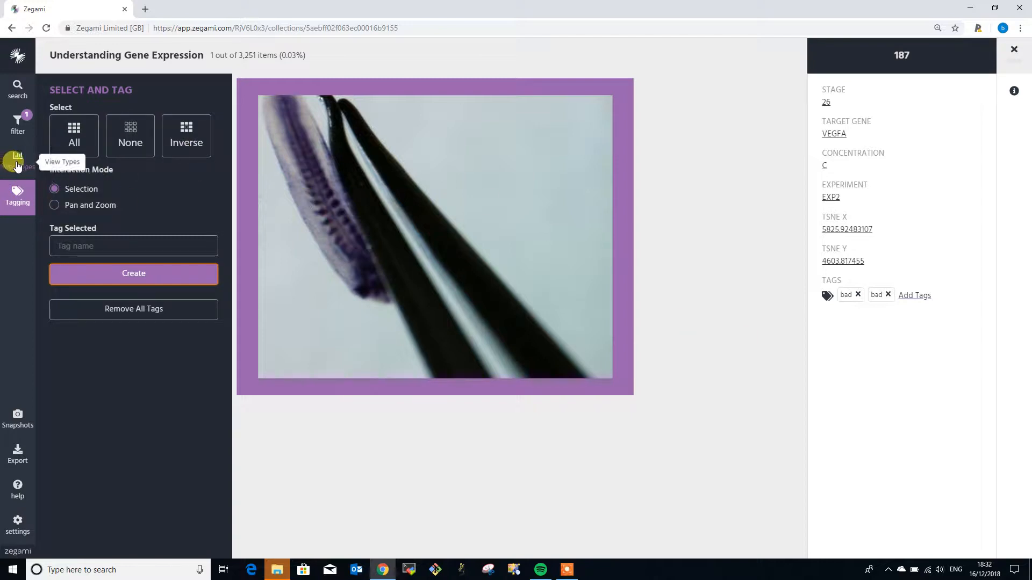
# - Reset the tSNE x filter applied to the collection
pyautogui.click(21, 129)
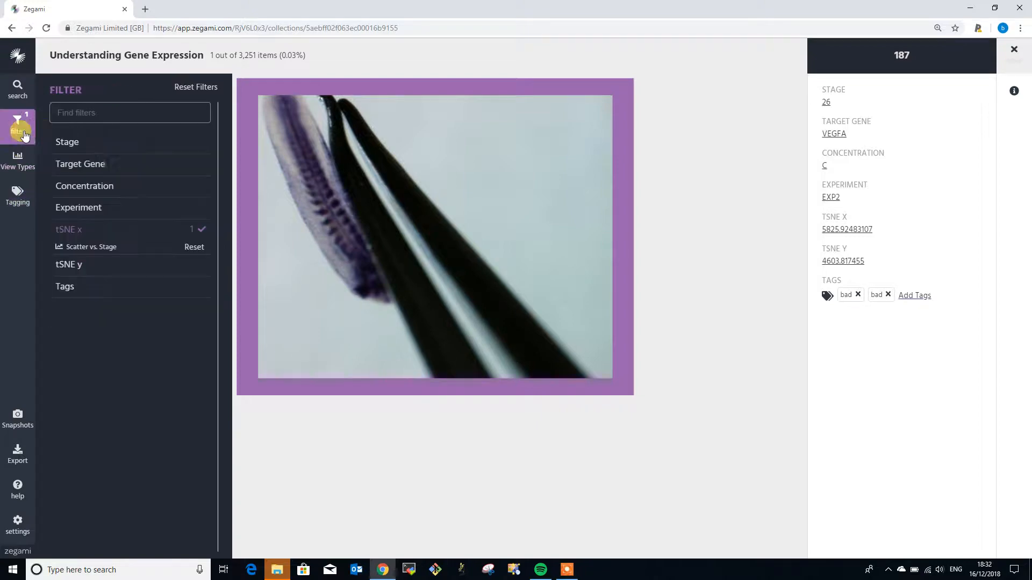
pyautogui.click(194, 247)
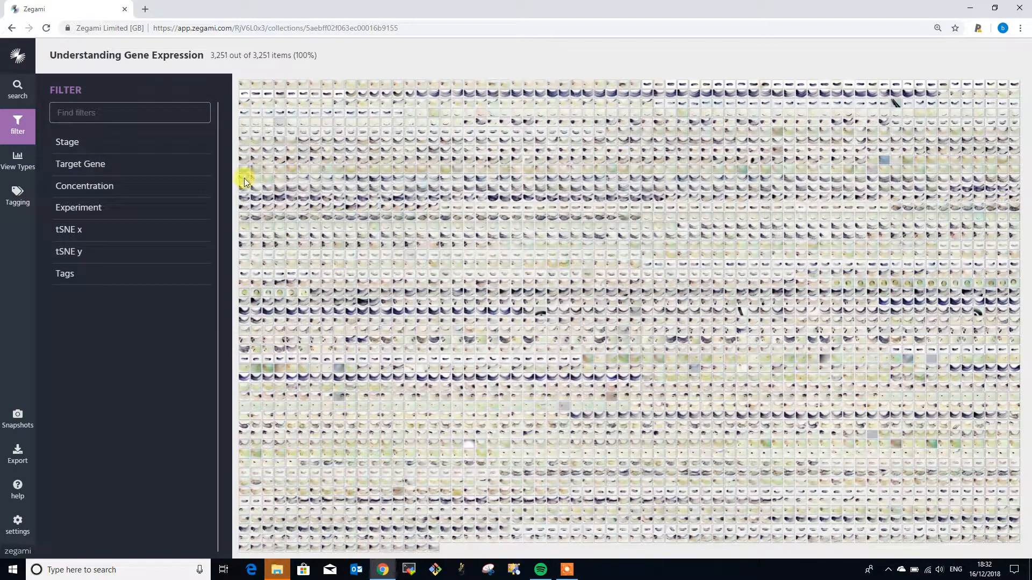
# - Show the collection as a graph with Concentration columns and isolate the 35ng to 35uM bin
pyautogui.click(18, 194)
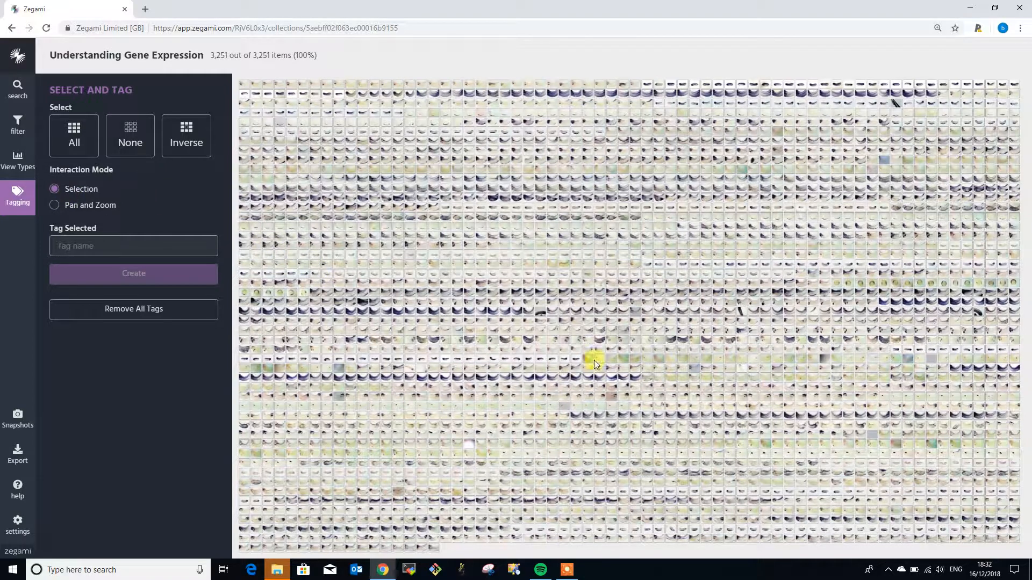
pyautogui.click(17, 159)
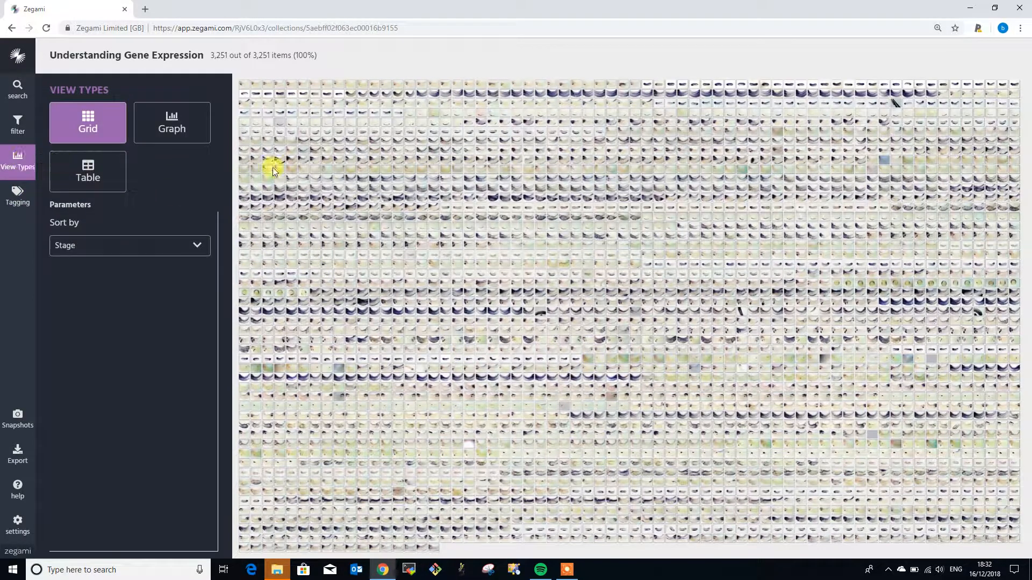
pyautogui.click(188, 129)
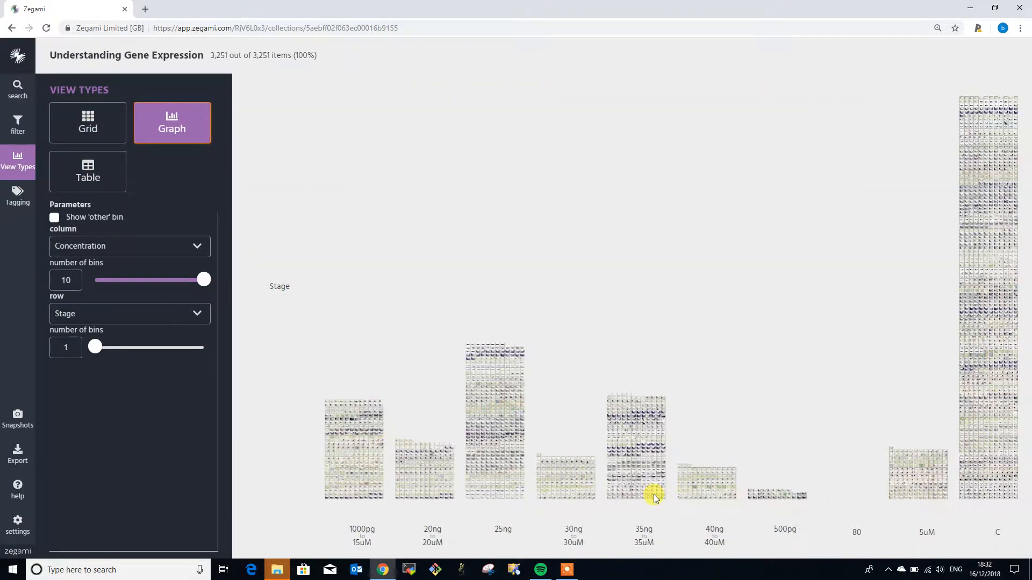
pyautogui.click(646, 532)
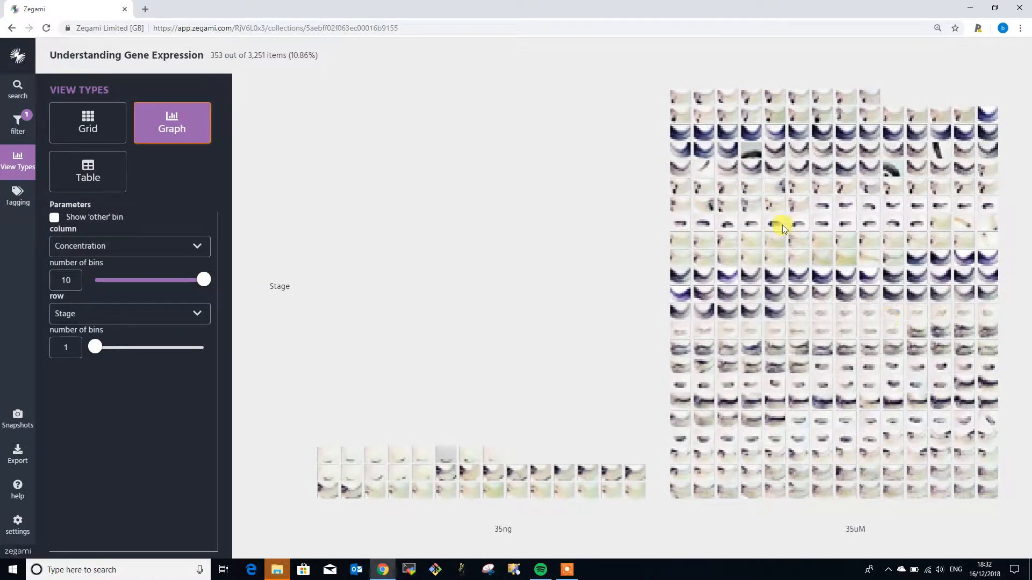
# - Select the three dark, badly framed images in the upper rows of the 35uM column and tag them as "bad"
pyautogui.scroll(5, 781, 230)
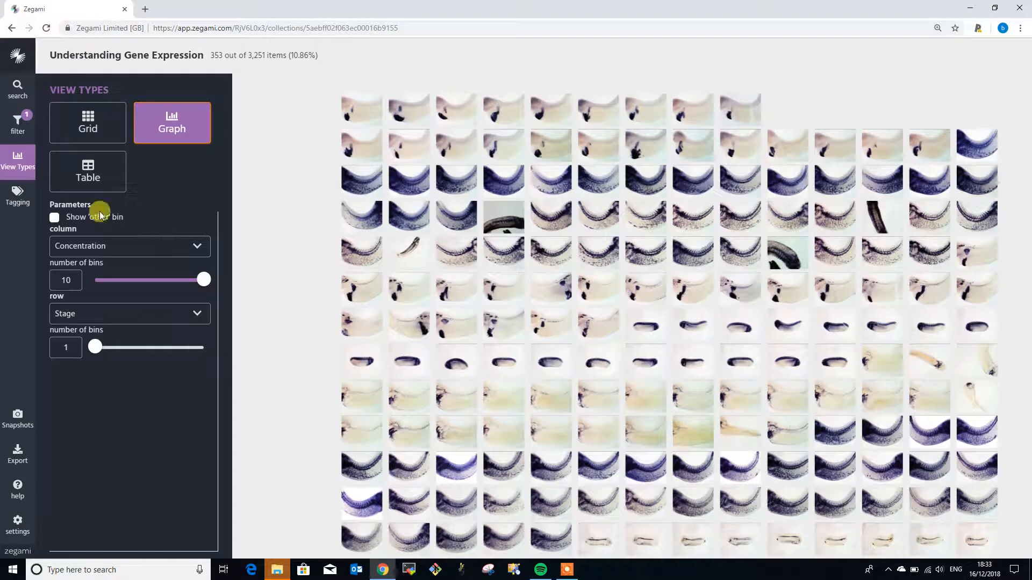
pyautogui.click(17, 195)
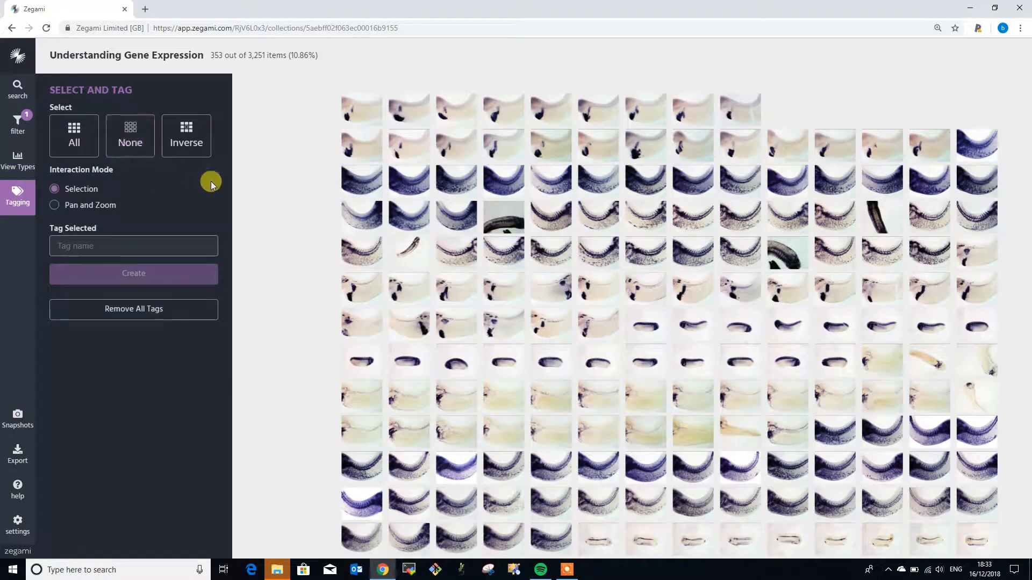
pyautogui.click(503, 223)
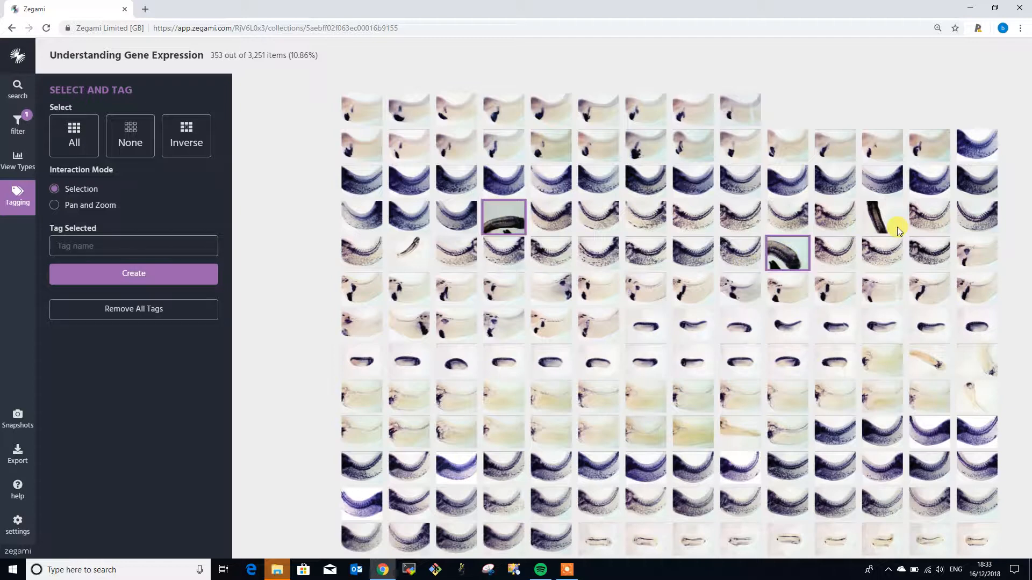
pyautogui.click(110, 241)
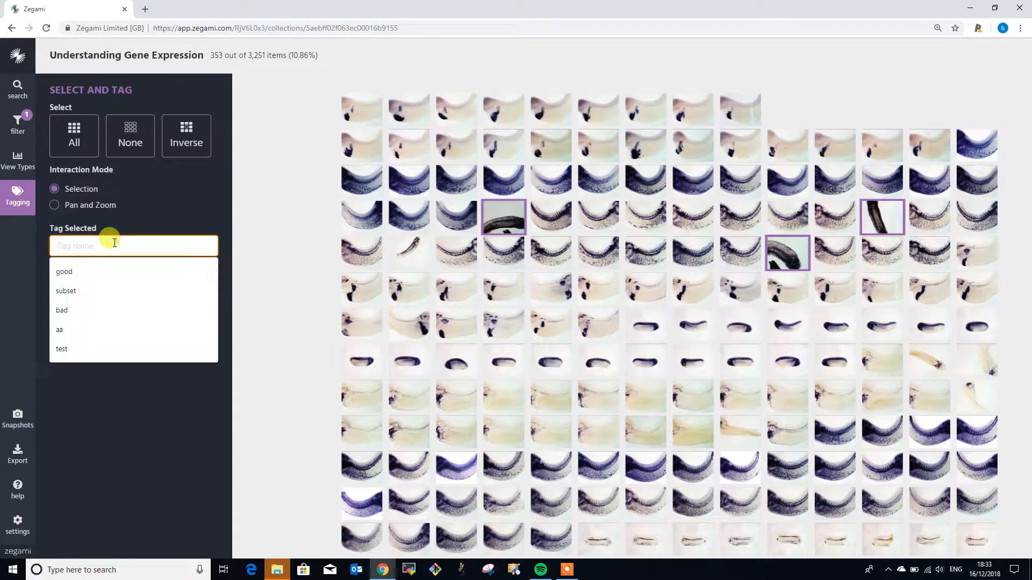
pyautogui.write('be')
pyautogui.press('BackSpace')
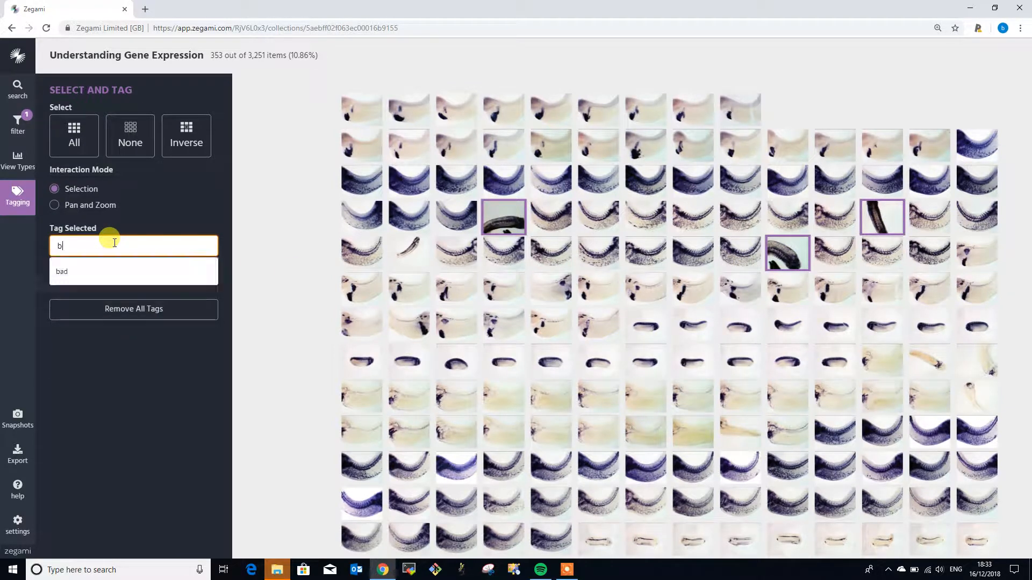
pyautogui.click(97, 282)
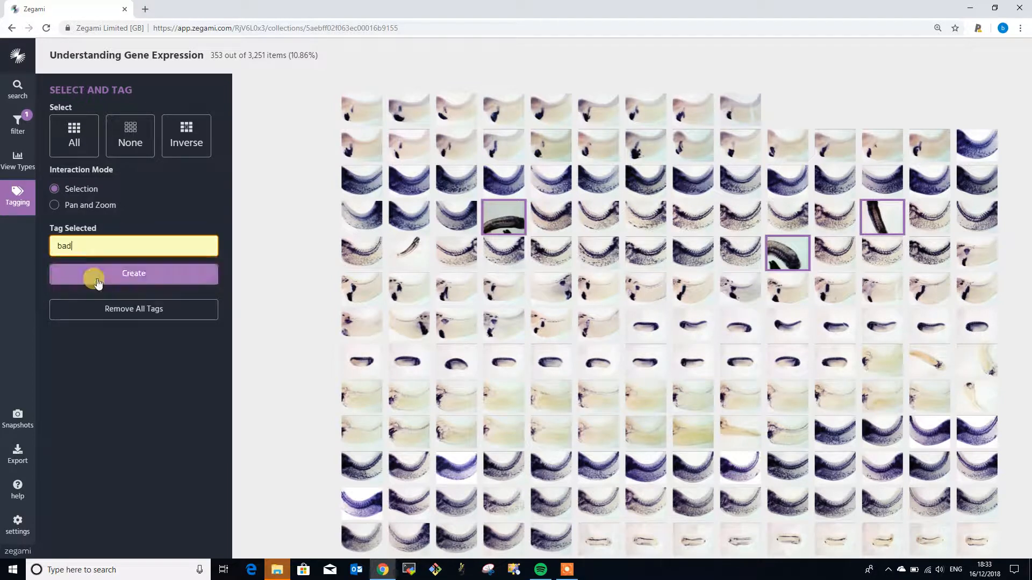
pyautogui.click(133, 285)
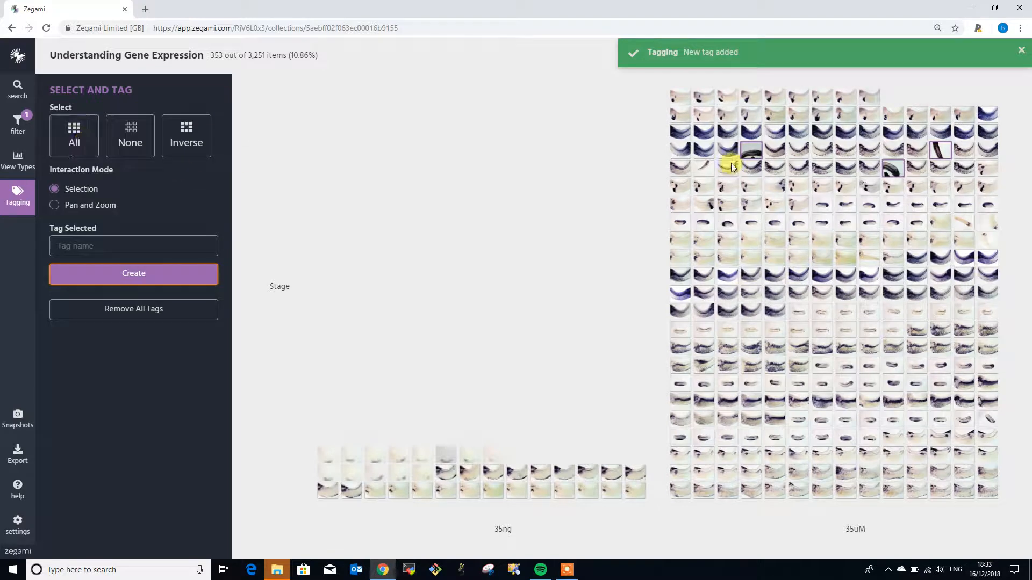
# - Switch the collection to the table view and reset the Concentration filter
pyautogui.click(21, 157)
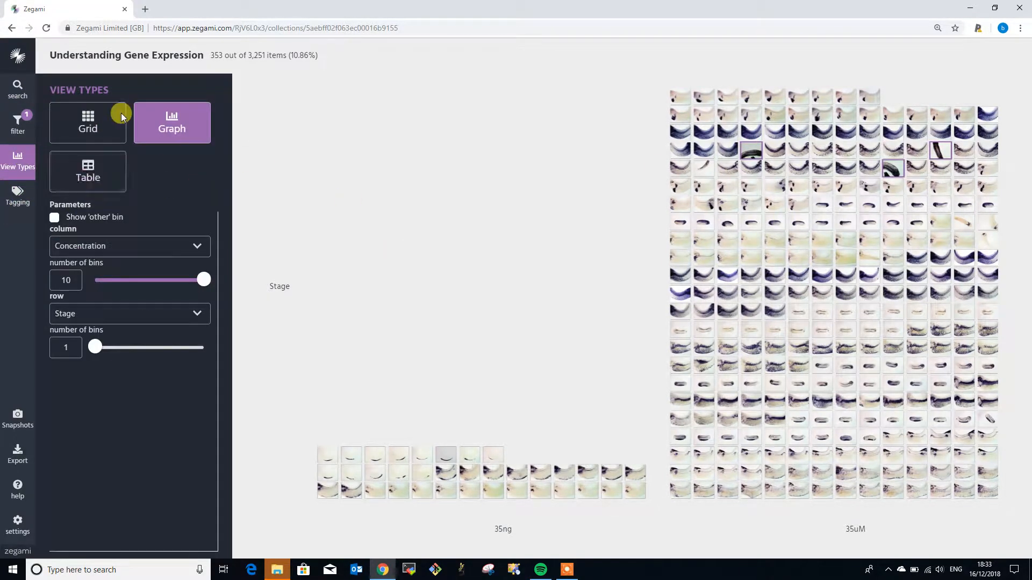
pyautogui.click(98, 180)
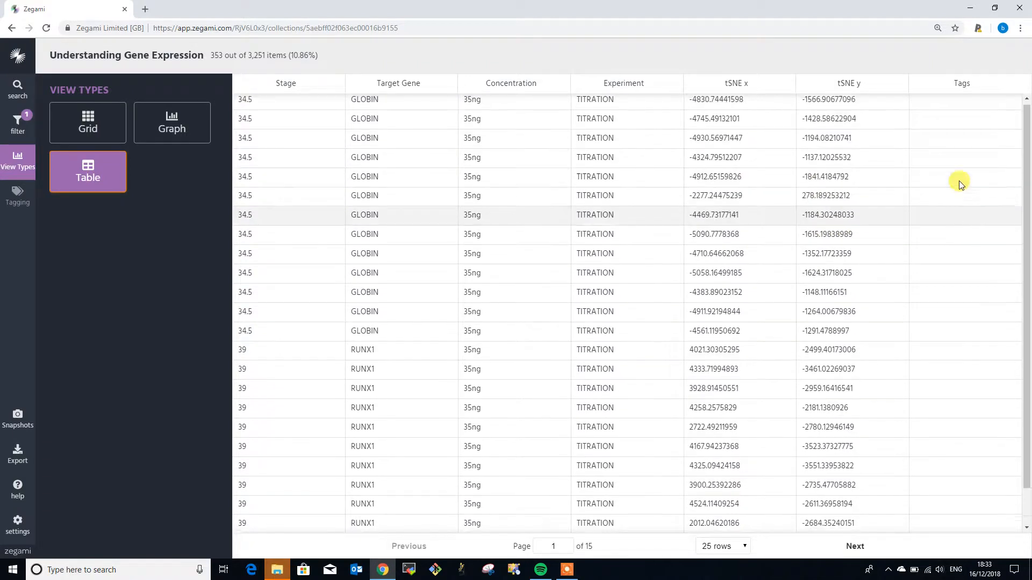
pyautogui.click(22, 122)
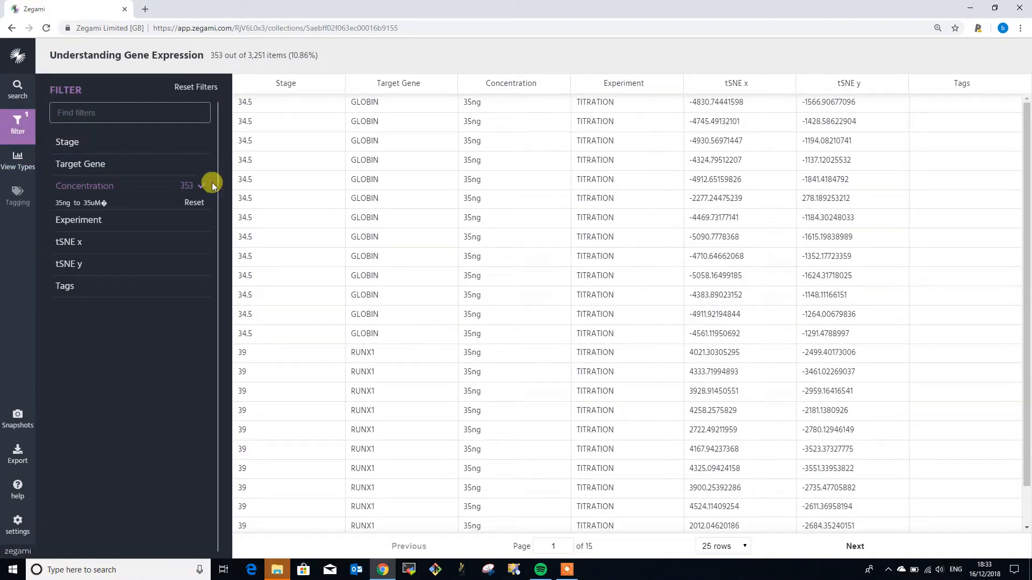
pyautogui.click(194, 203)
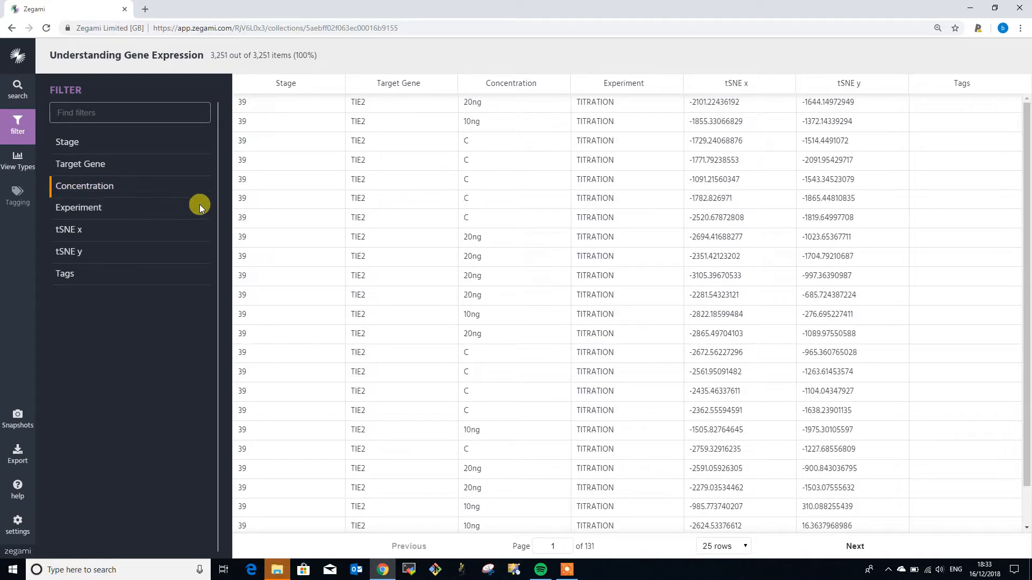
# - Browse the table through to its second page, and sort the rows by Tags so that tagged items come first
pyautogui.scroll(-3, 782, 266)
pyautogui.scroll(1, 785, 260)
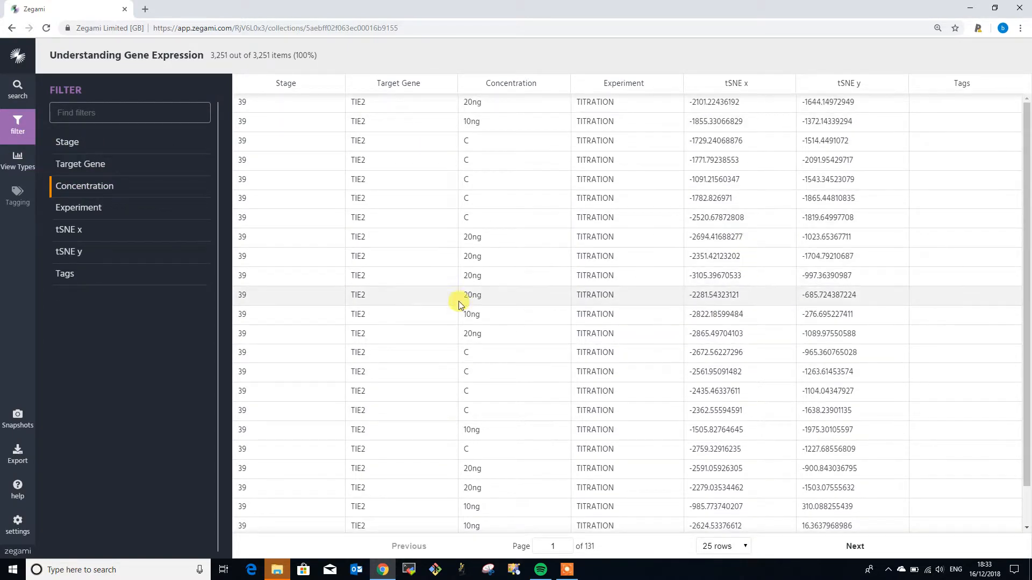
pyautogui.scroll(-1, 459, 301)
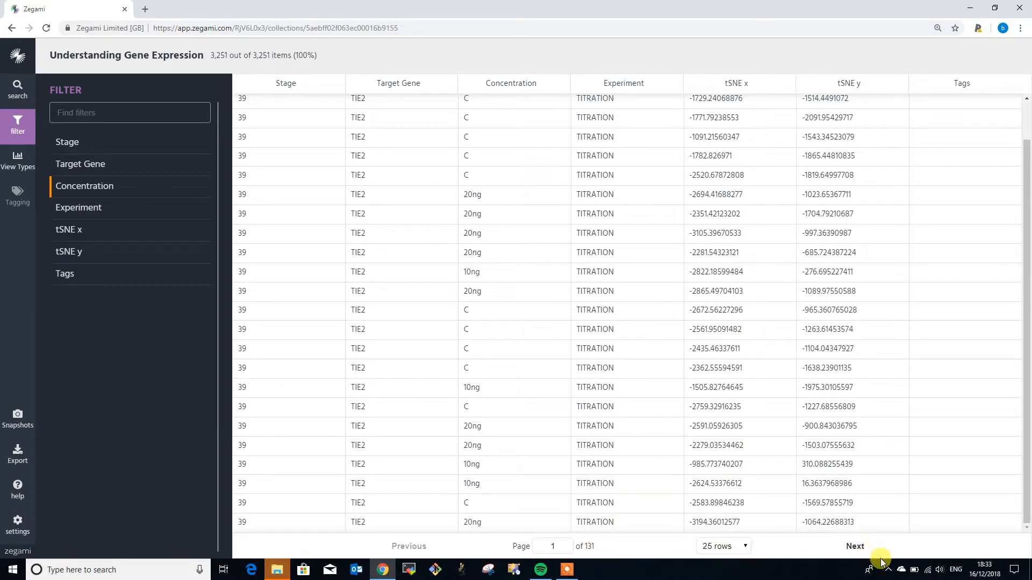
pyautogui.click(853, 547)
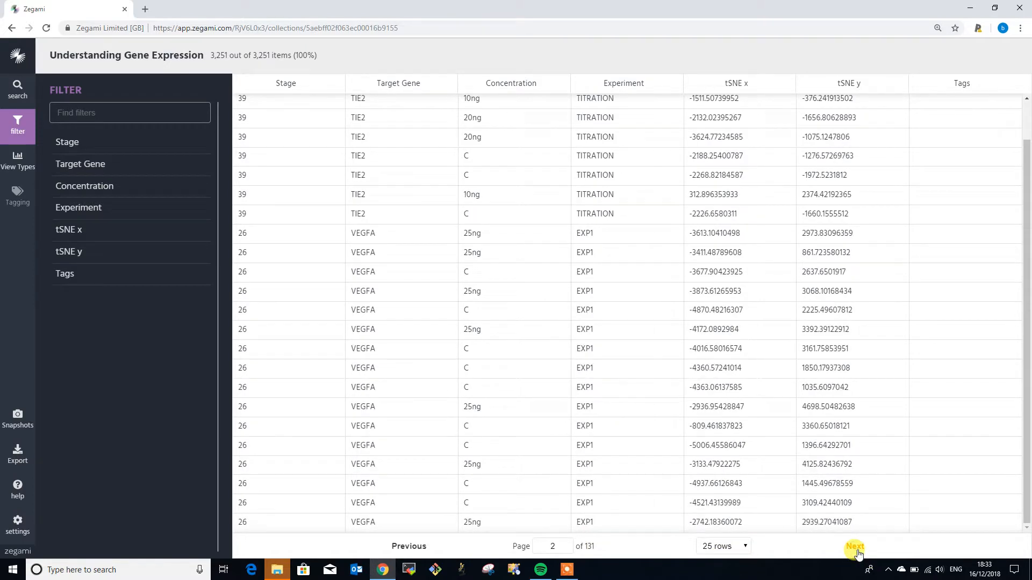
pyautogui.click(965, 86)
pyautogui.click(967, 85)
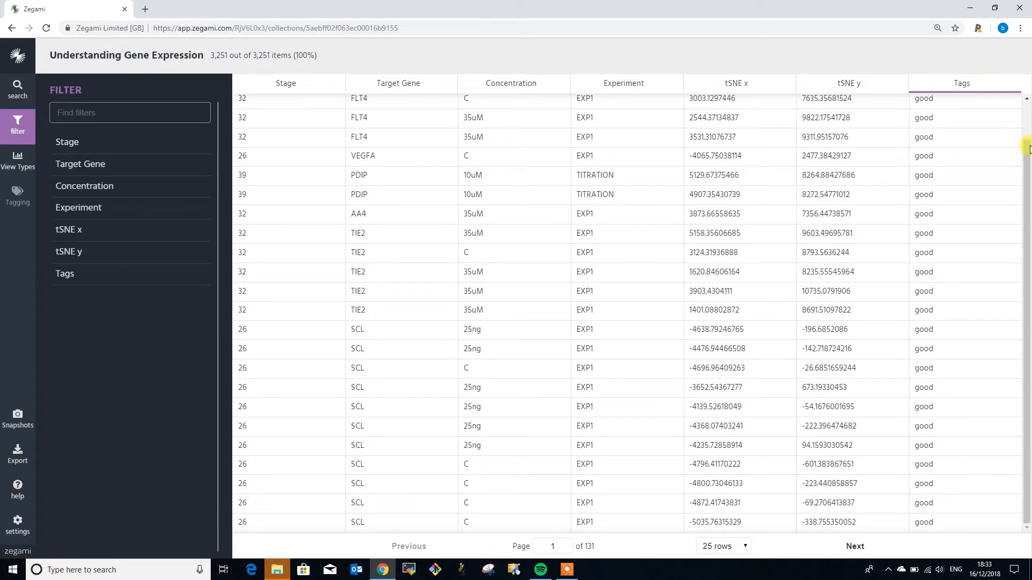
pyautogui.moveTo(1028, 151); pyautogui.dragTo(1029, 206)
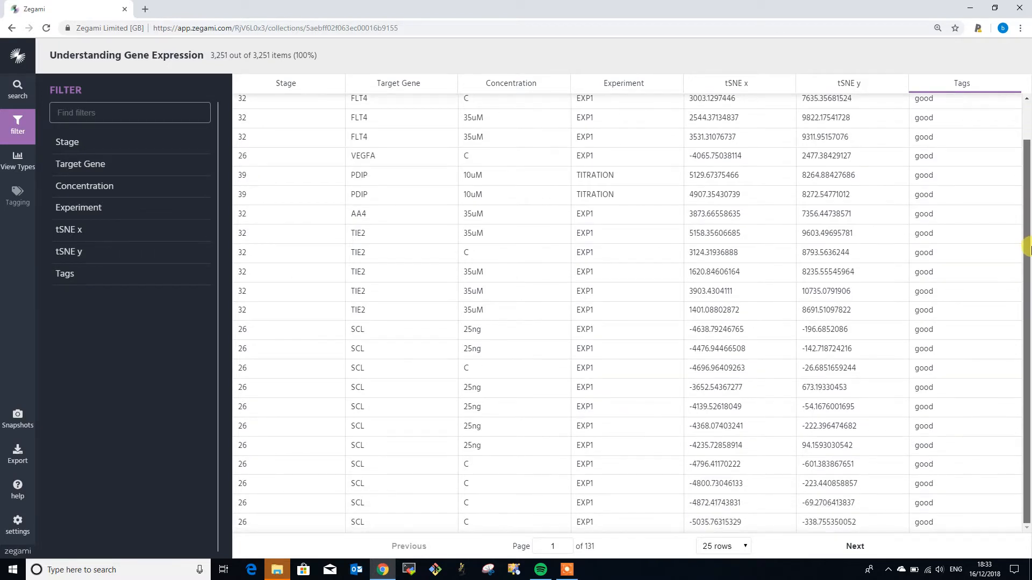